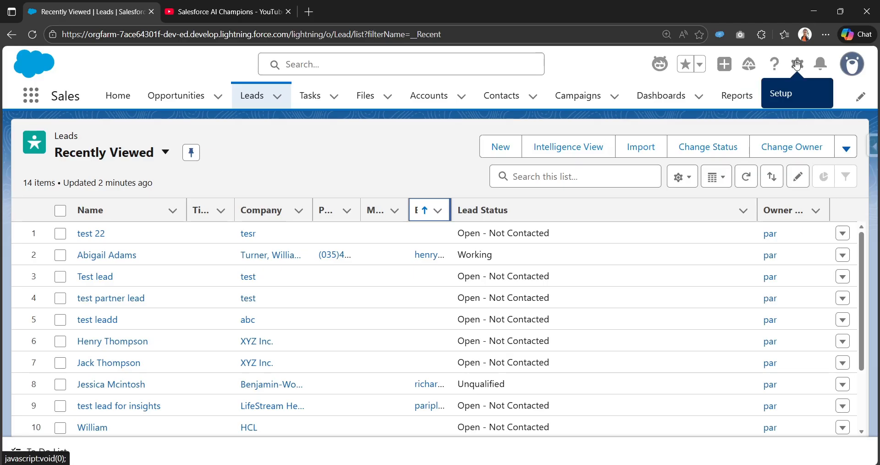
Open the Lead Assignment Rules page in Setup
left_click(797, 64)
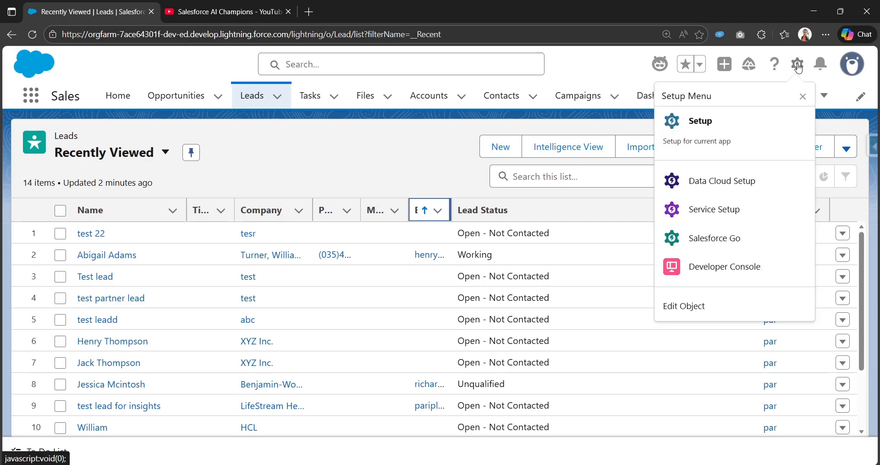
left_click(752, 143)
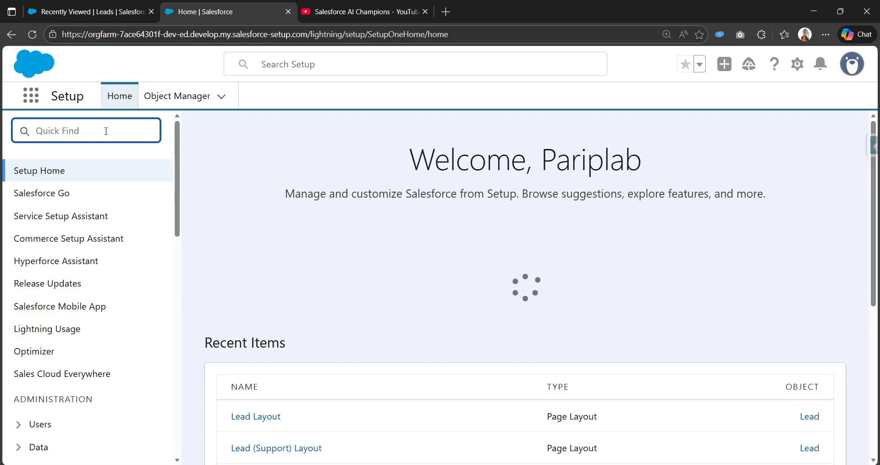
type("lead ass")
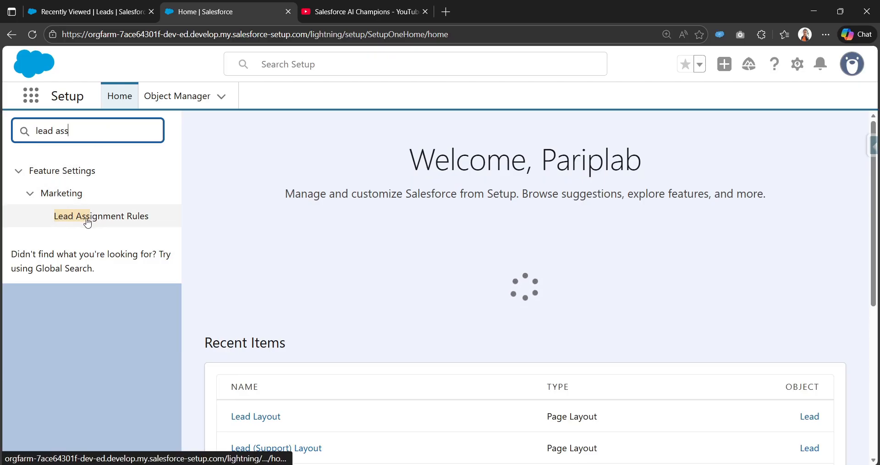
left_click(83, 222)
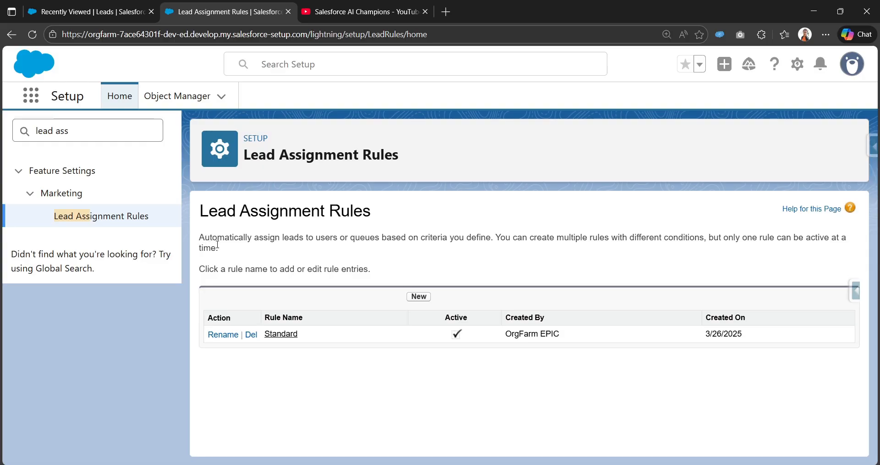
left_click_drag(287, 238, 491, 242)
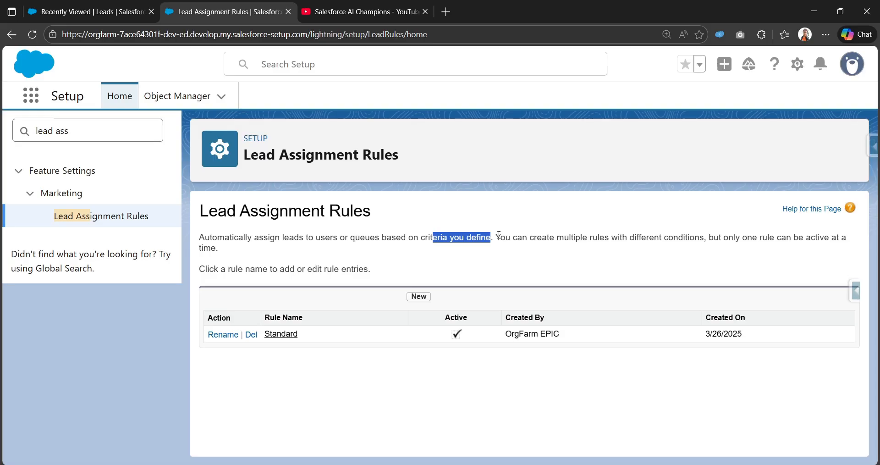
left_click_drag(500, 238, 844, 239)
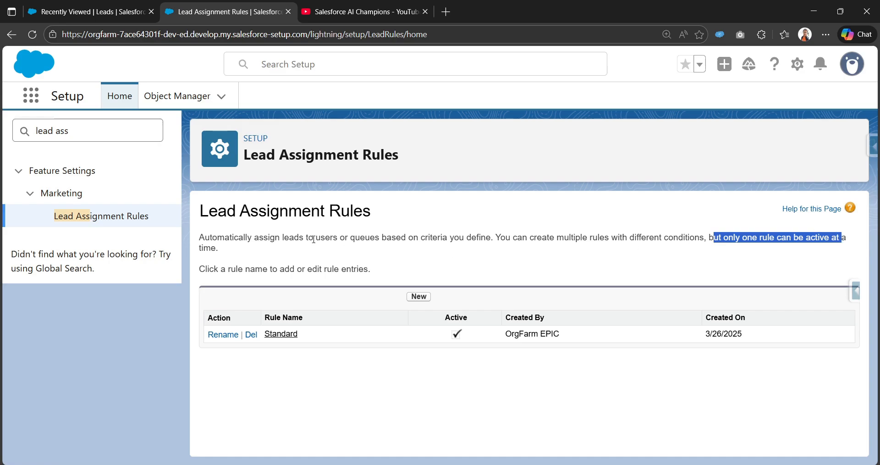
left_click_drag(201, 248, 235, 252)
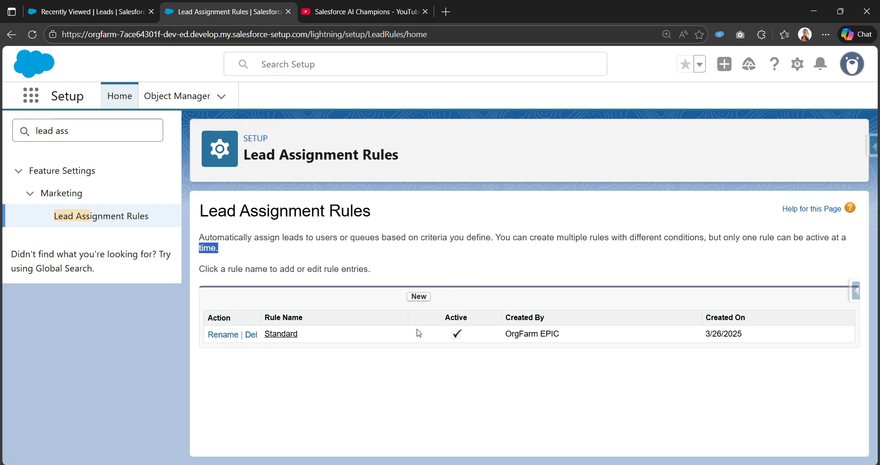
Create and save an active lead assignment rule named "Lead Assignement Rule"
left_click(419, 297)
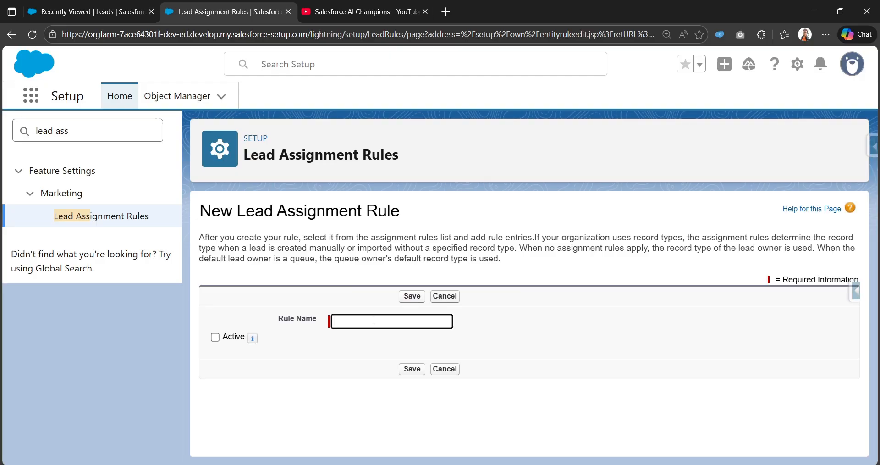
type("Lead Assignement Rule")
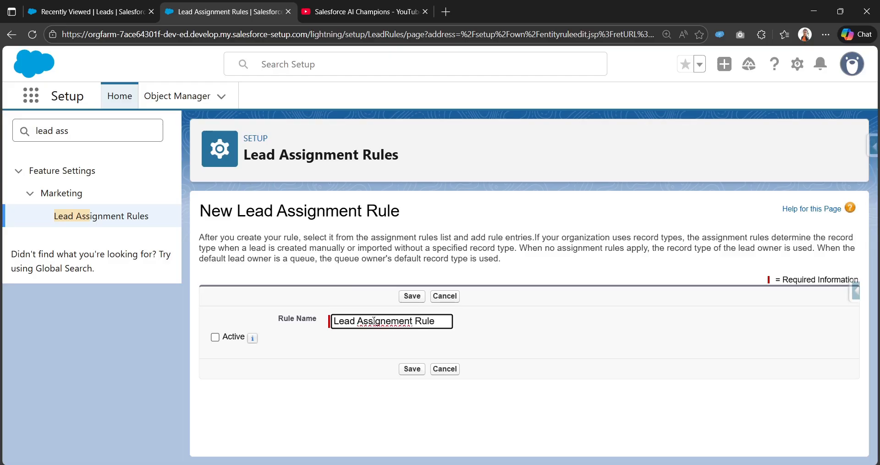
left_click(215, 337)
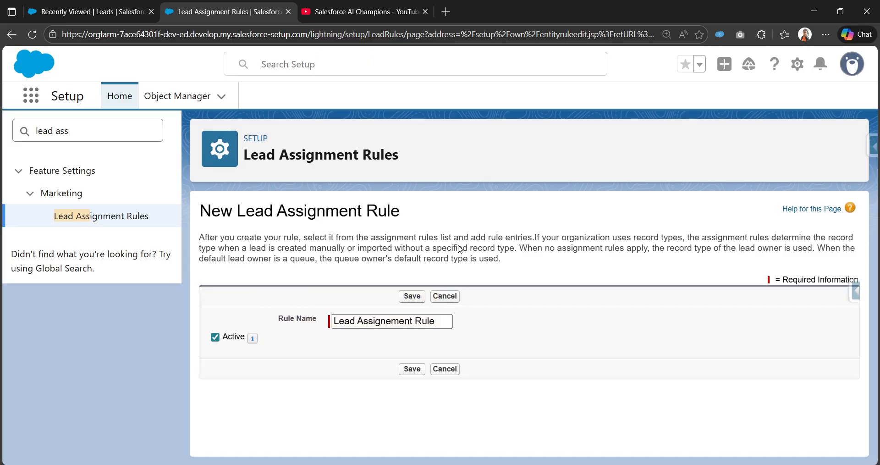
left_click(413, 296)
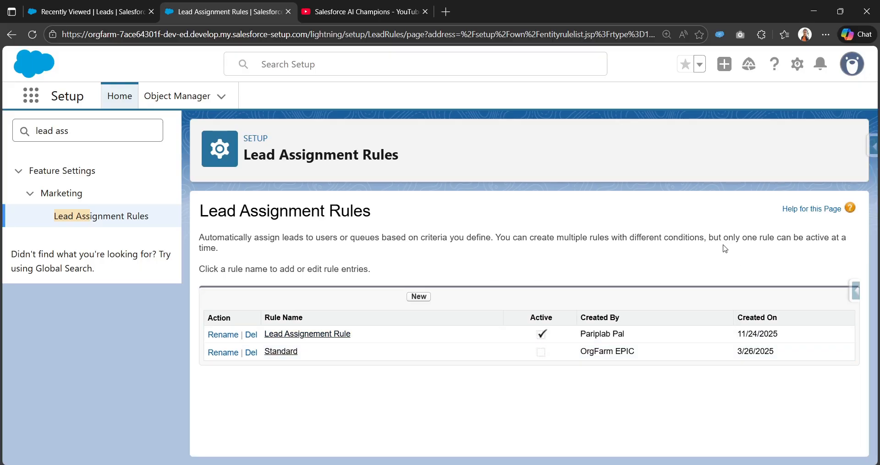
Open a new rule entry under Lead Assignement Rule and review its sort order, criteria and assignee sections
left_click(343, 336)
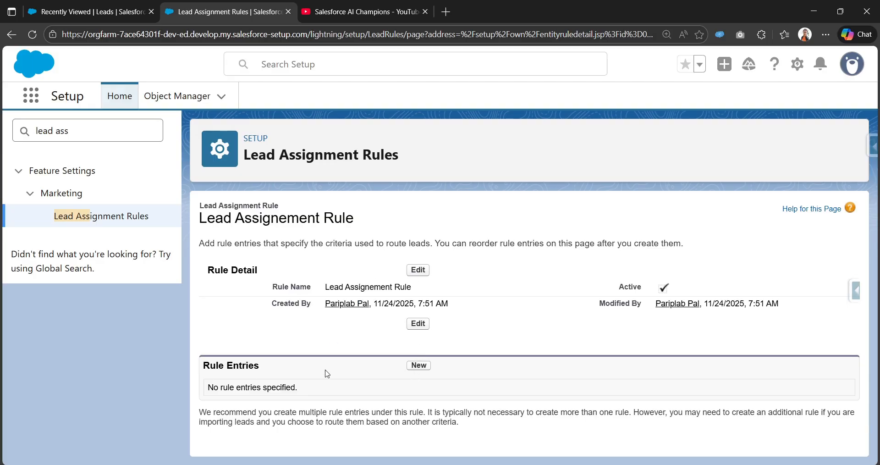
left_click_drag(258, 364, 202, 365)
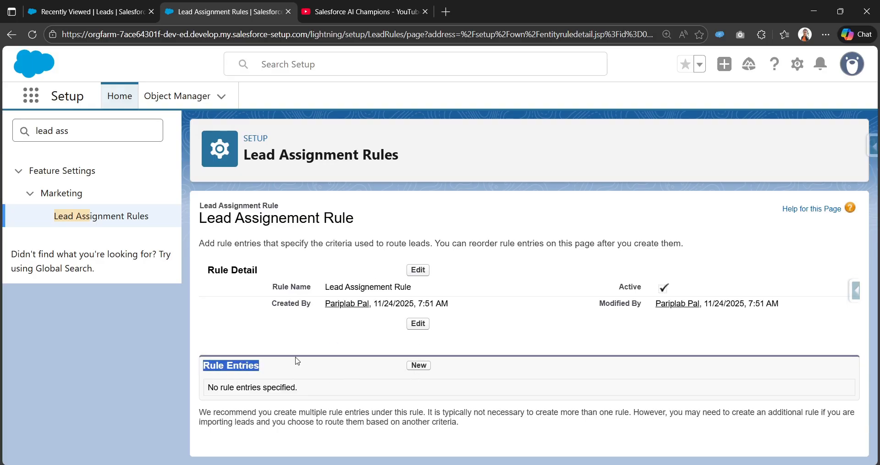
left_click(418, 366)
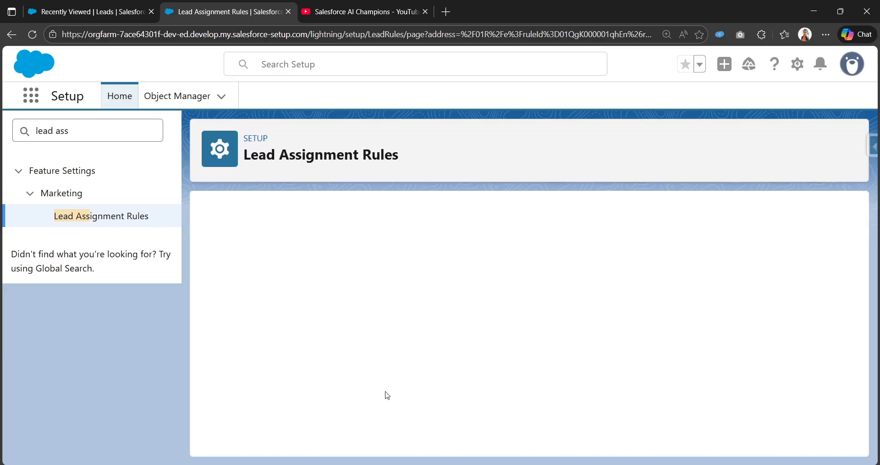
scroll(388, 393, "down", 2)
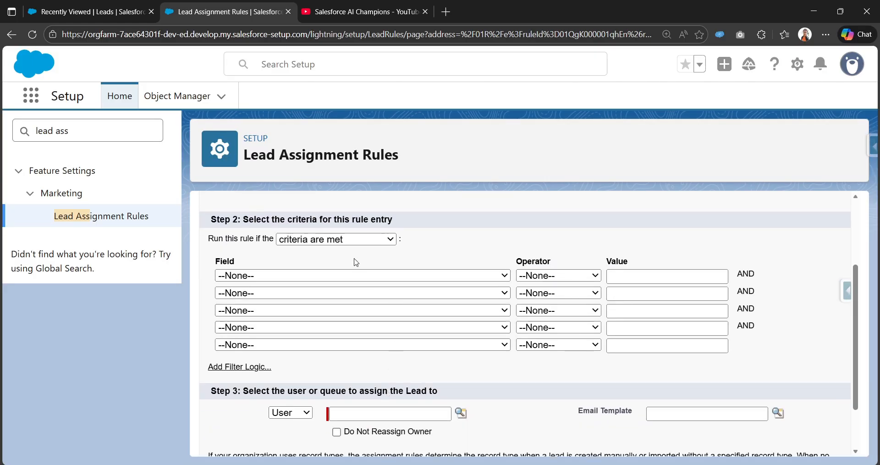
scroll(324, 311, "up", 1)
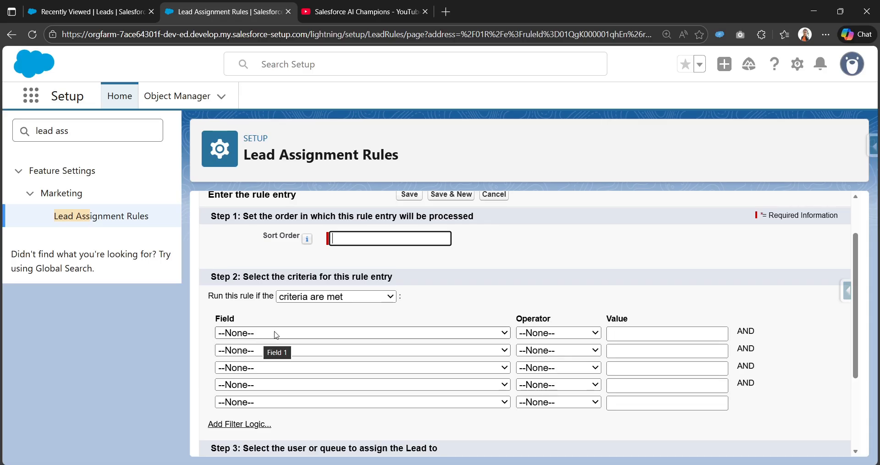
scroll(437, 333, "up", 2)
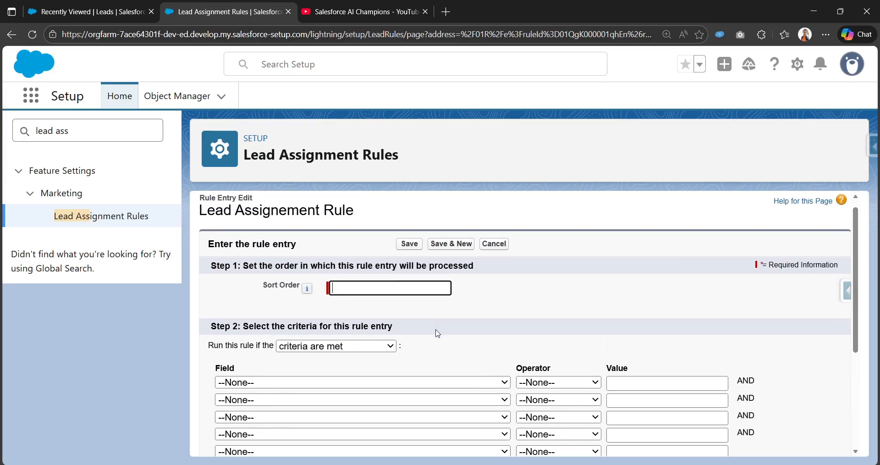
scroll(438, 334, "down", 2)
scroll(623, 339, "down", 2)
scroll(614, 343, "down", 2)
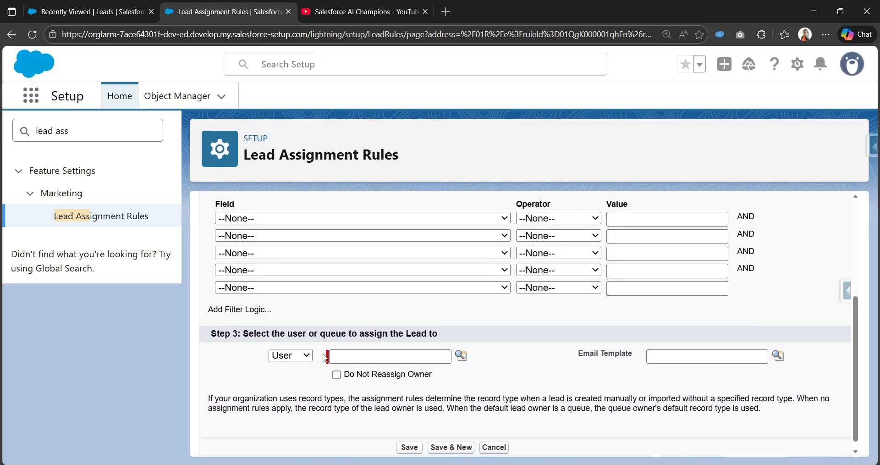
scroll(326, 303, "up", 5)
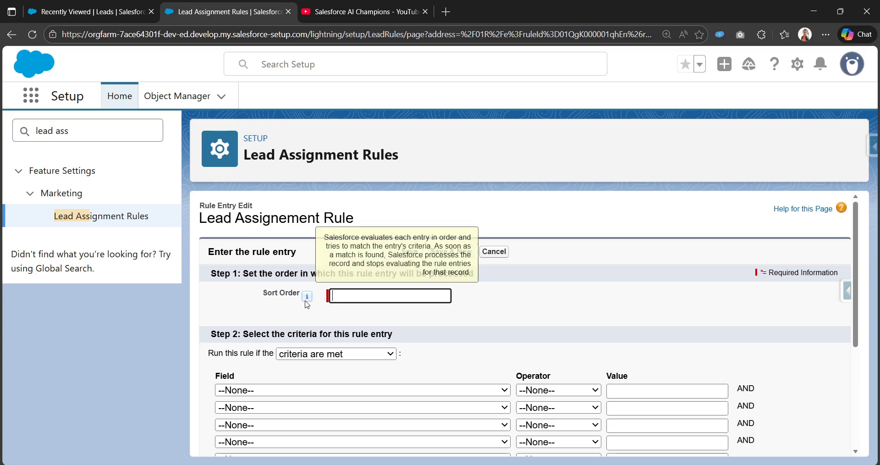
Try a sort order of 23 and Queue as the assignee type in the new rule entry
type("23")
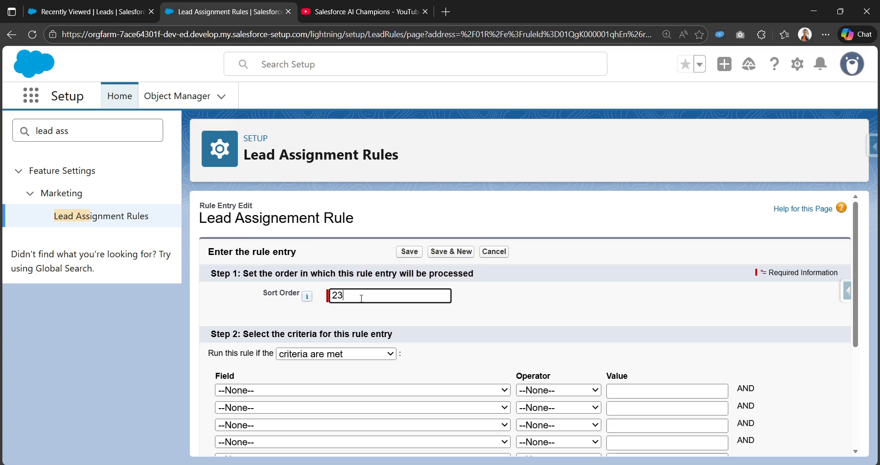
scroll(367, 321, "down", 3)
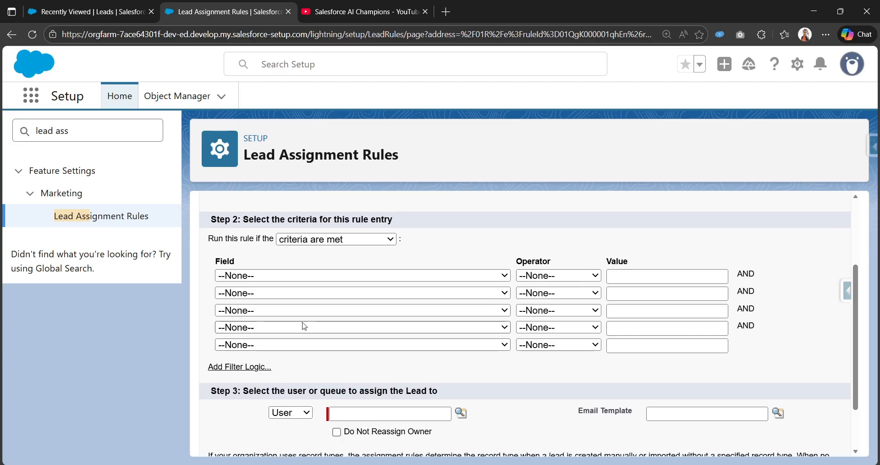
scroll(275, 326, "down", 2)
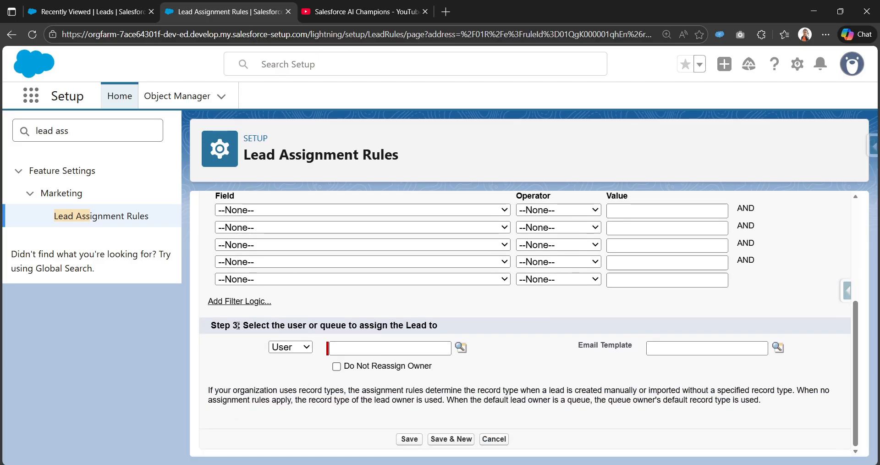
left_click_drag(239, 325, 455, 331)
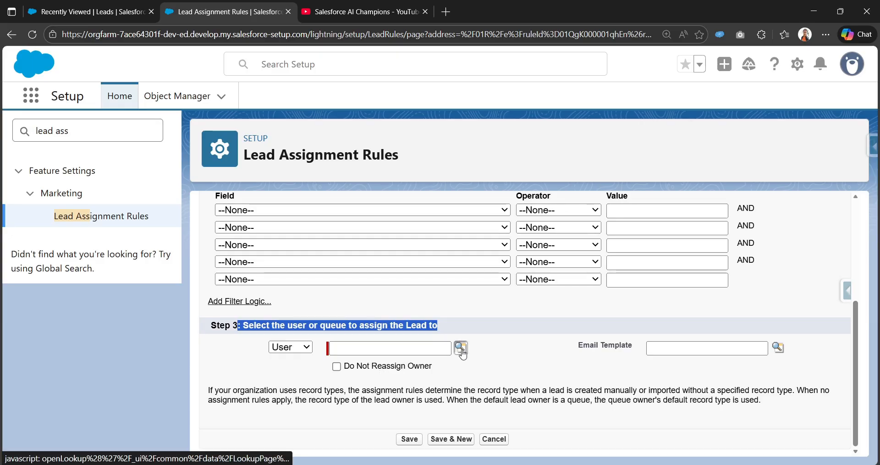
left_click(363, 348)
left_click(306, 347)
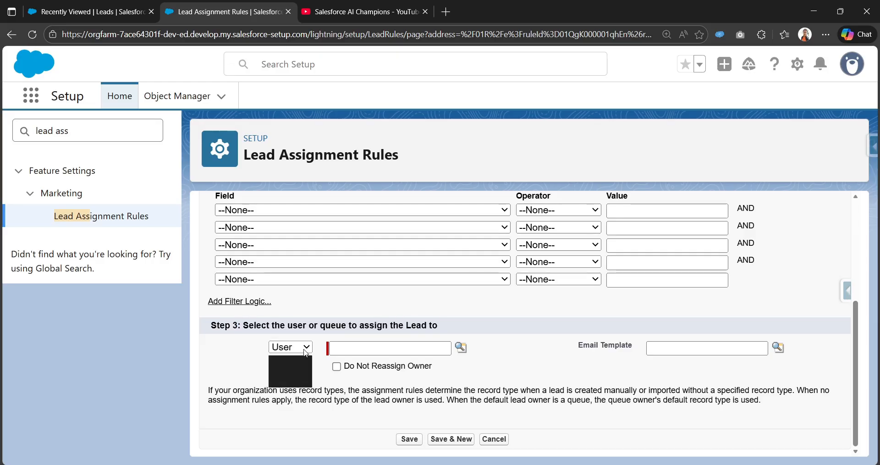
left_click(293, 379)
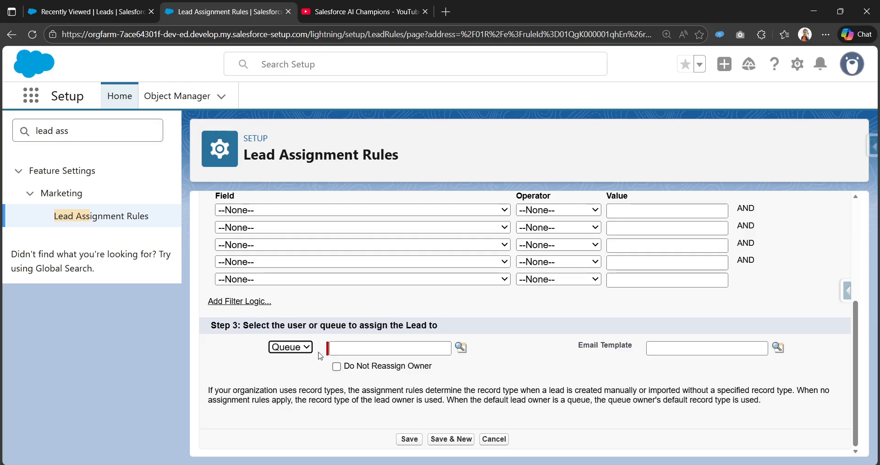
scroll(454, 362, "up", 1)
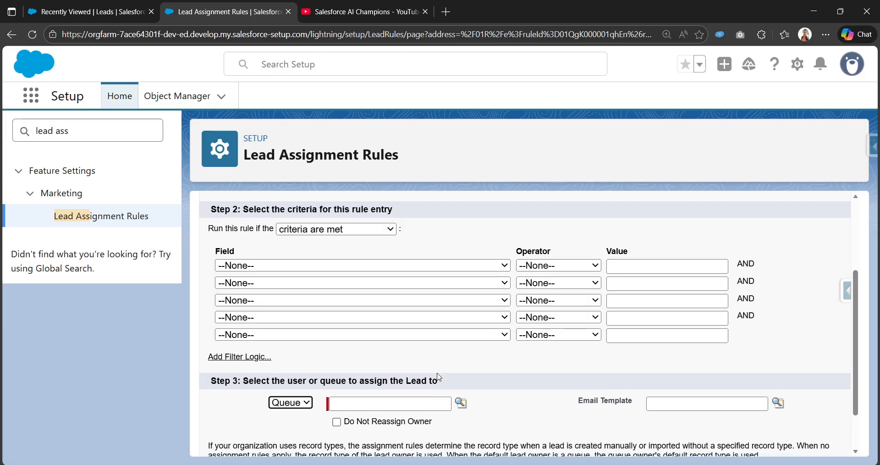
scroll(441, 373, "down", 1)
scroll(439, 377, "up", 1)
scroll(439, 377, "up", 3)
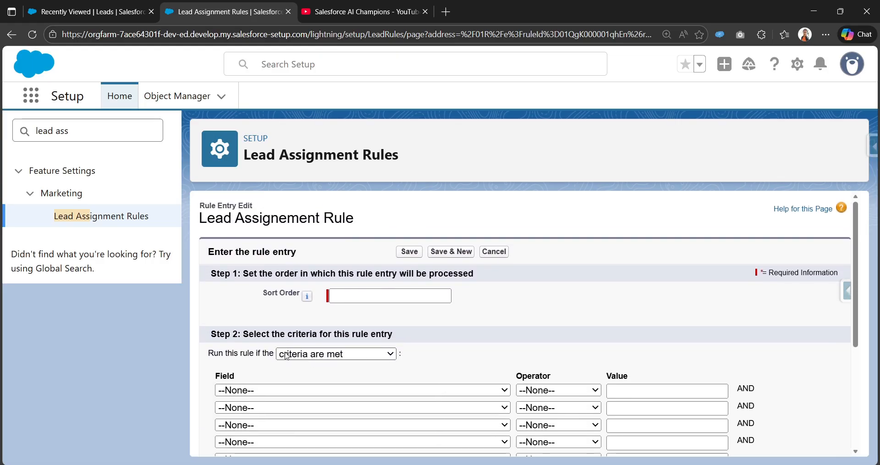
scroll(454, 344, "down", 4)
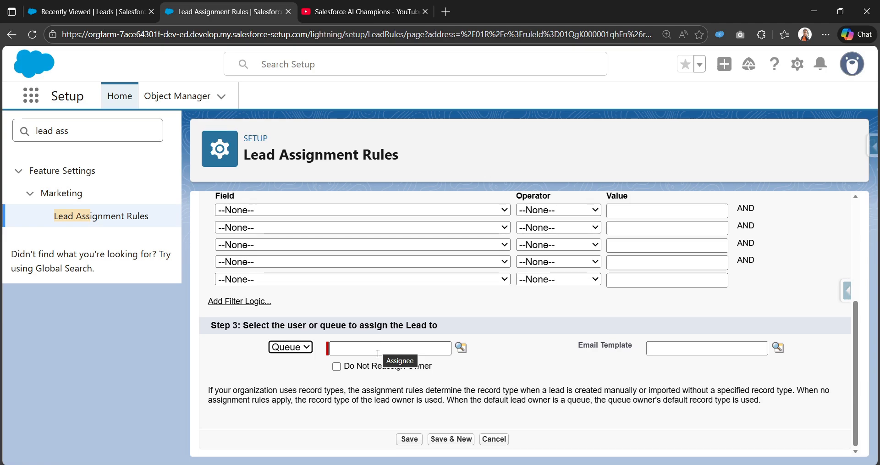
scroll(377, 353, "up", 3)
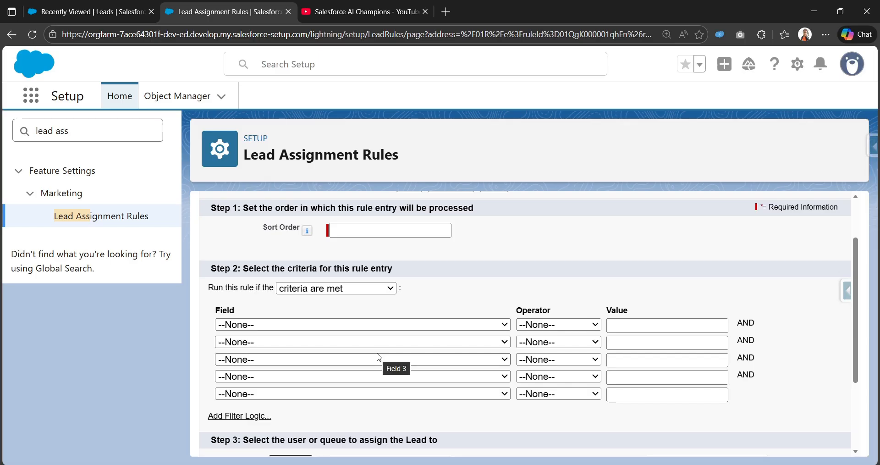
Open the Queues setup page and start a new queue
triple_click(116, 124)
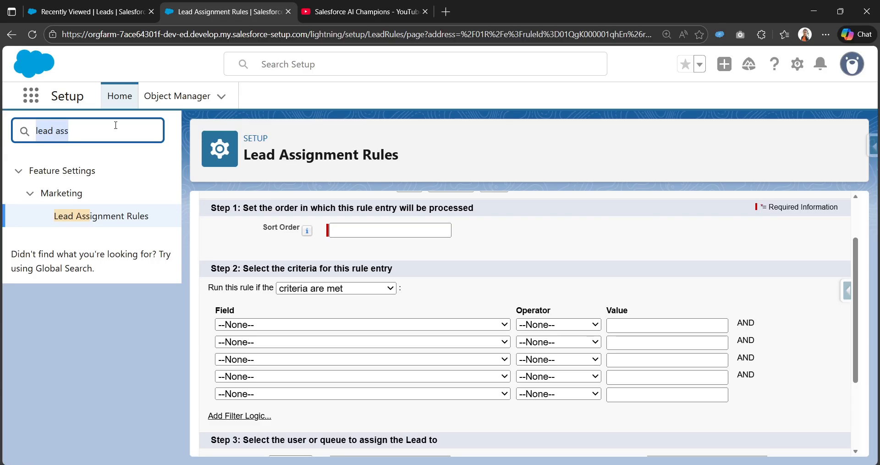
type("queue")
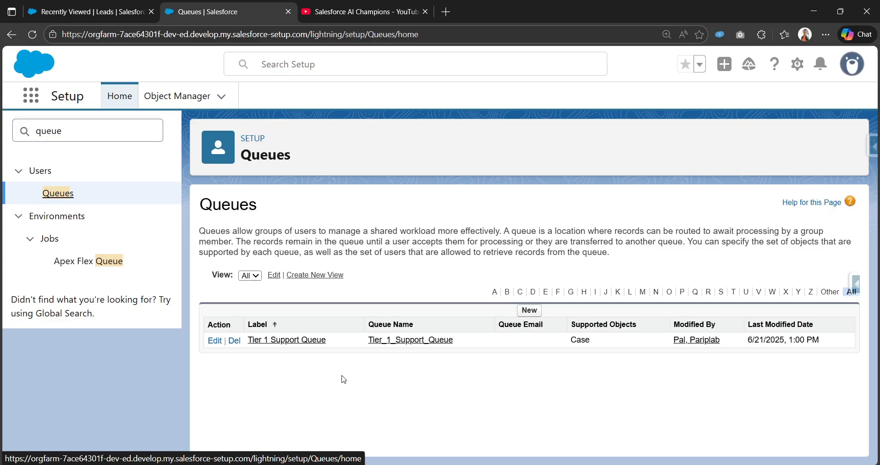
left_click(530, 312)
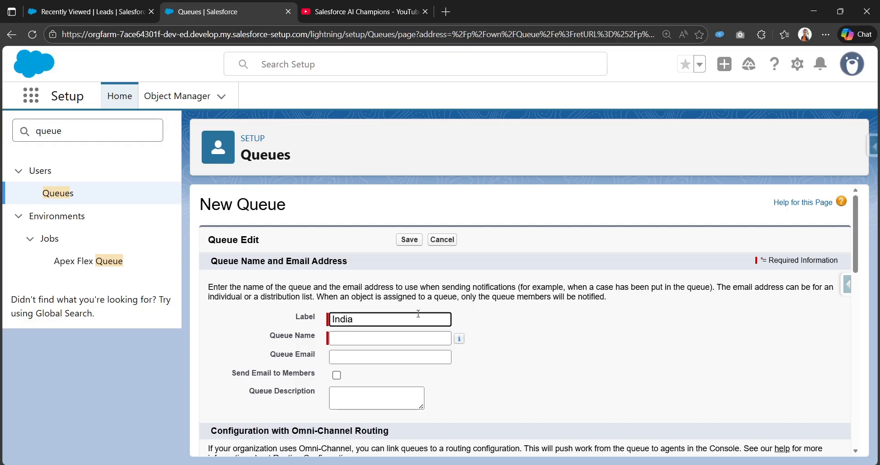
Label the new queue "India Queue"
type("India q")
key("Caps_Lock")
type("E")
key("Caps_Lock")
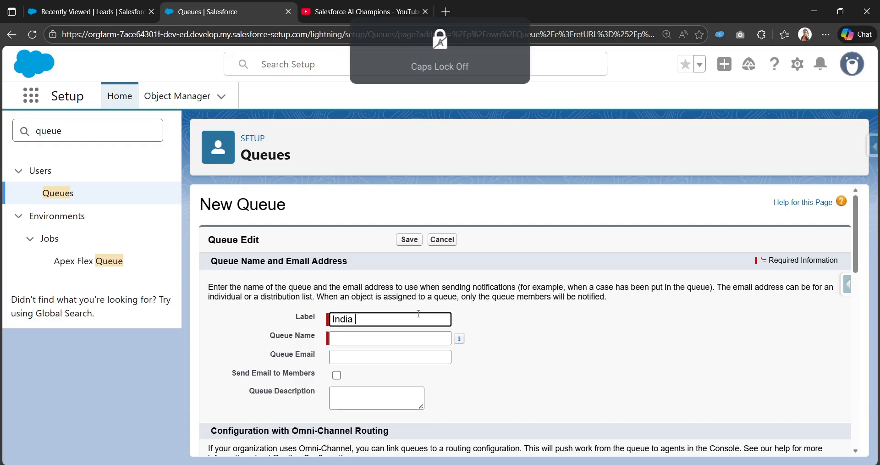
type("e")
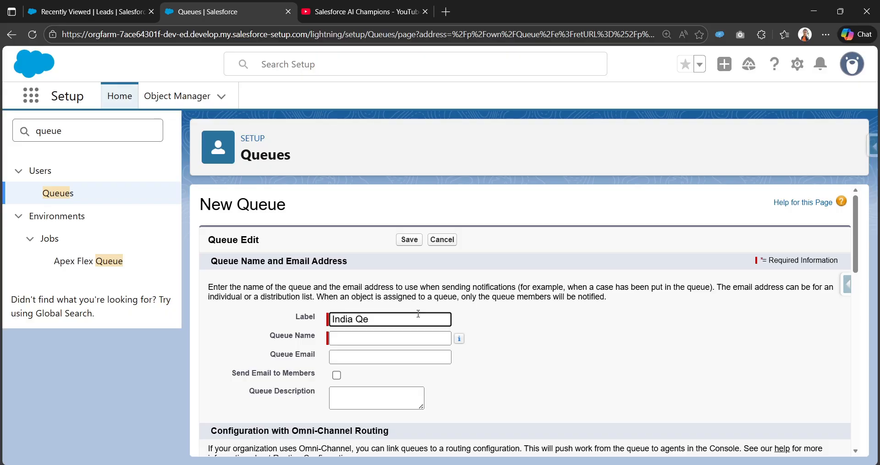
key("BackSpace")
key("BackSpace")
key("BackSpace")
type("ueue")
key("Tab")
scroll(452, 332, "down", 1)
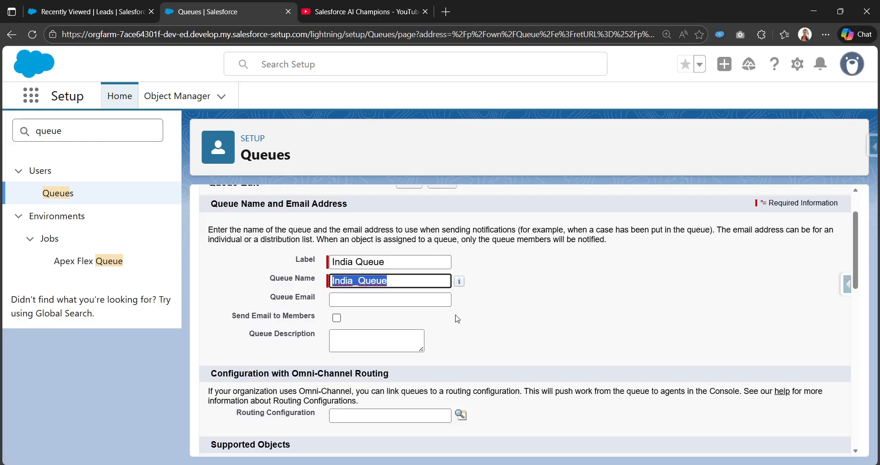
Review the new queue's email, Omni-Channel routing configuration and available objects sections
left_click(458, 321)
scroll(461, 321, "down", 3)
scroll(462, 324, "up", 2)
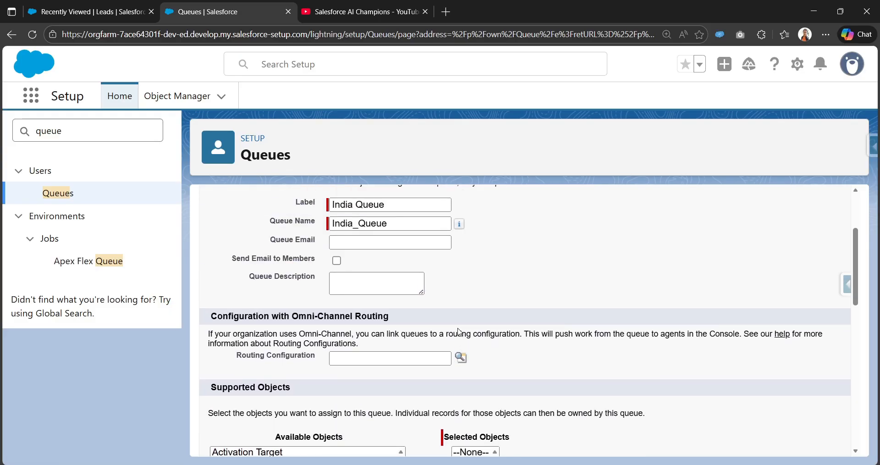
scroll(460, 324, "down", 1)
left_click_drag(236, 299, 311, 303)
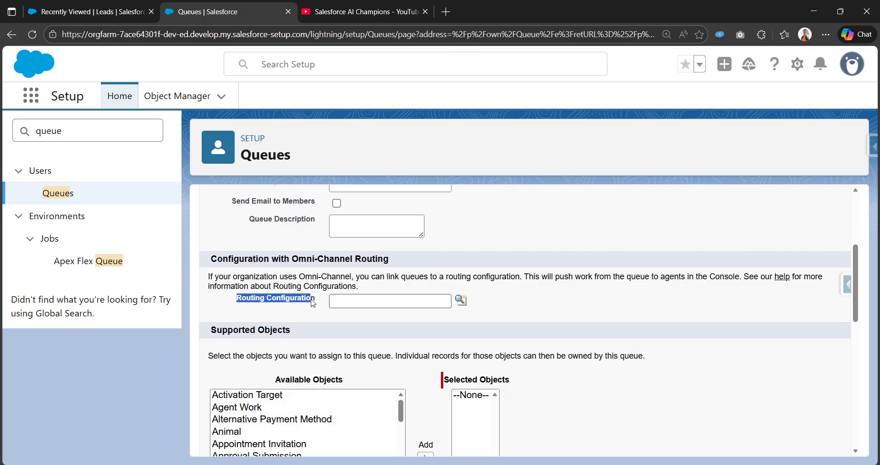
scroll(312, 305, "down", 1)
scroll(311, 307, "up", 2)
scroll(311, 308, "down", 1)
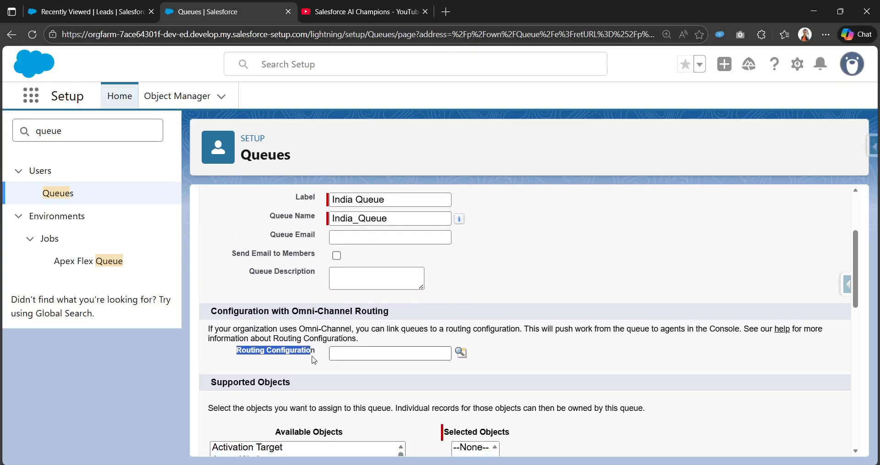
left_click(317, 316)
scroll(316, 317, "down", 1)
scroll(317, 316, "down", 2)
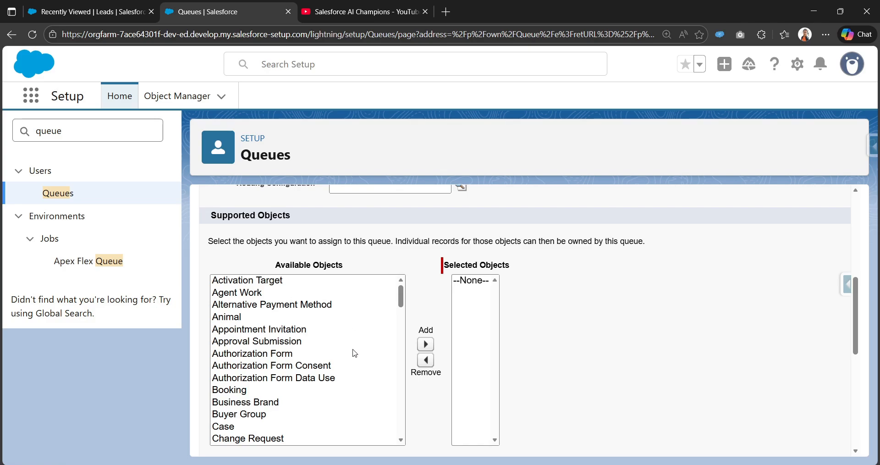
left_click_drag(275, 265, 354, 271)
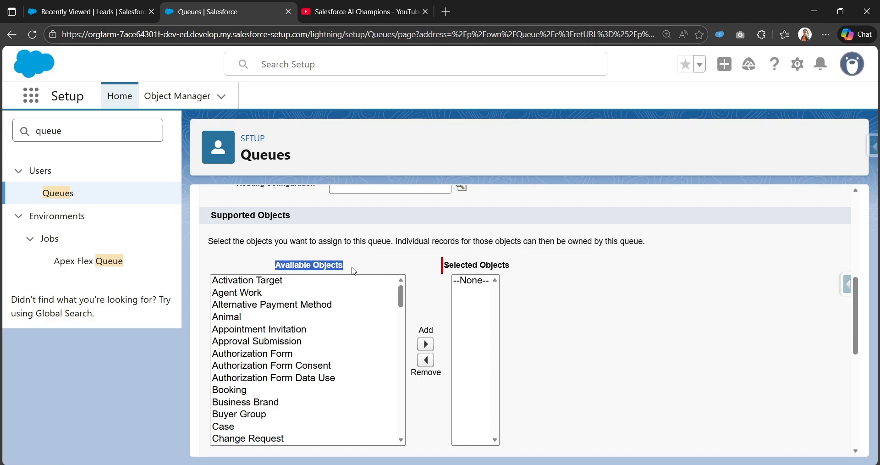
Find Lead among the available objects and add it to the queue's selected objects
left_click(425, 315)
key("ctrl+f")
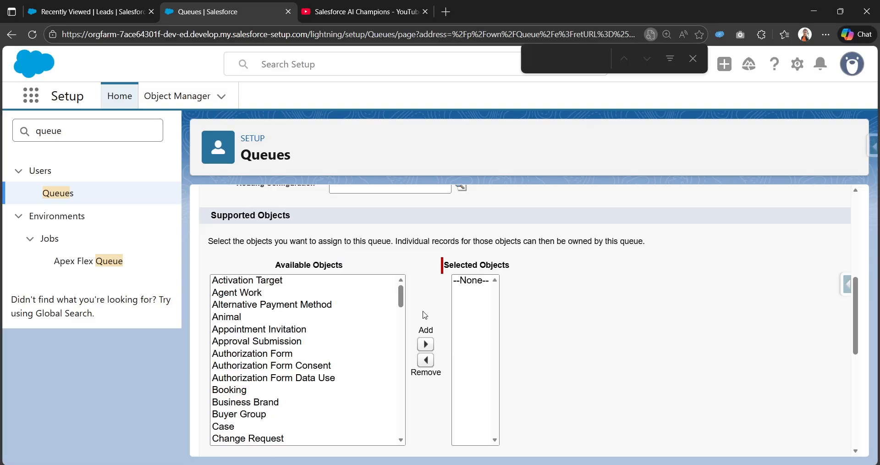
type("Lead")
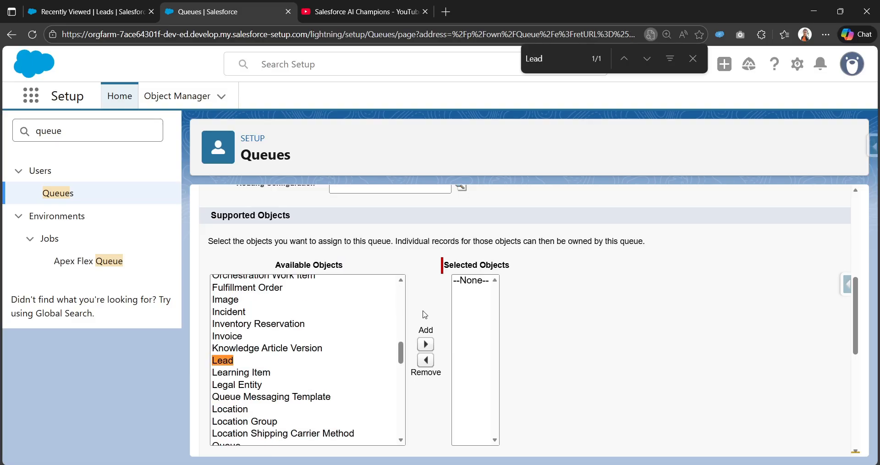
left_click(229, 360)
left_click(426, 344)
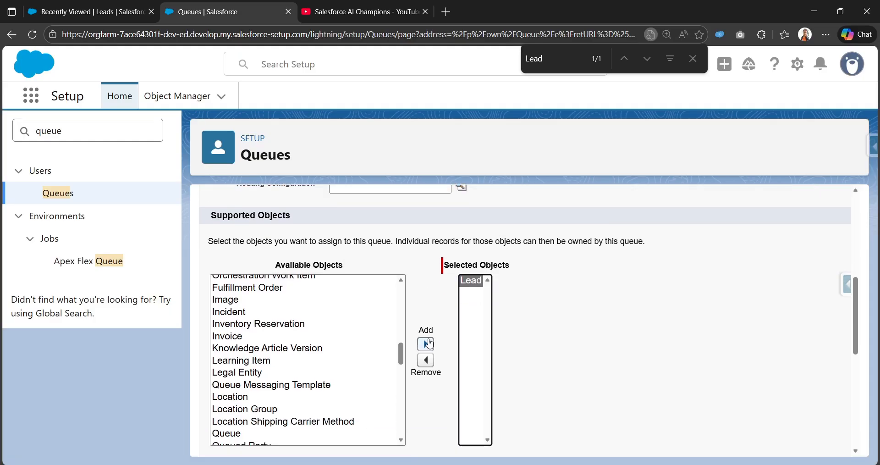
Add the user listed directly above Security User to the queue's selected members
scroll(429, 343, "down", 3)
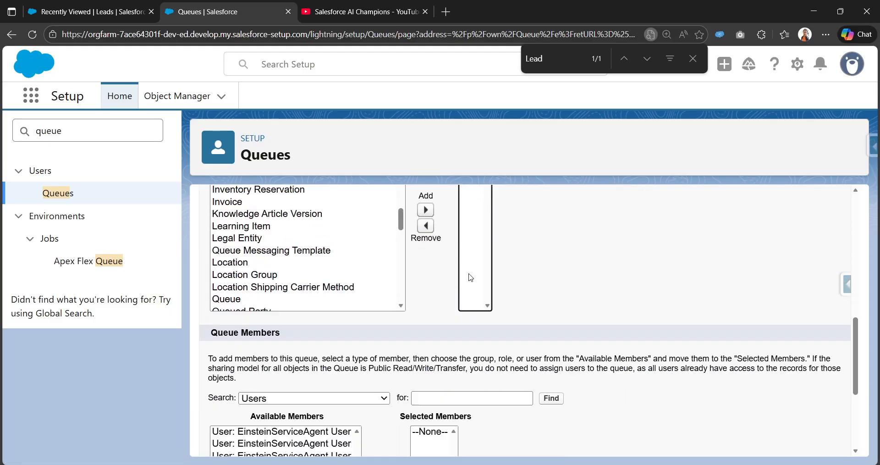
scroll(470, 277, "down", 2)
left_click(325, 422)
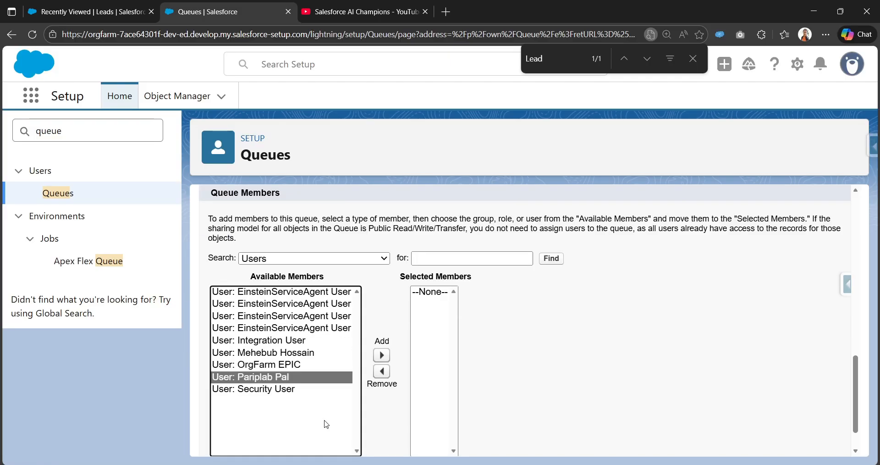
left_click(382, 356)
scroll(527, 360, "up", 2)
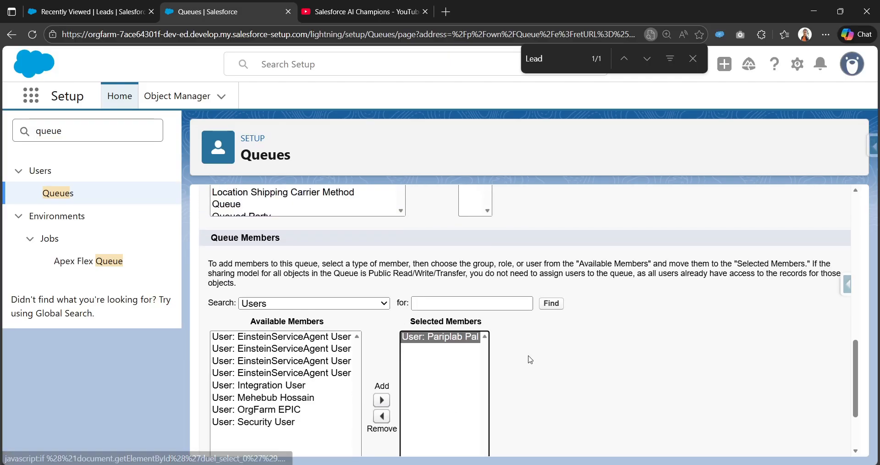
Check the queue's objects, members and name, and save the India Queue
scroll(528, 366, "down", 3)
scroll(312, 336, "up", 3)
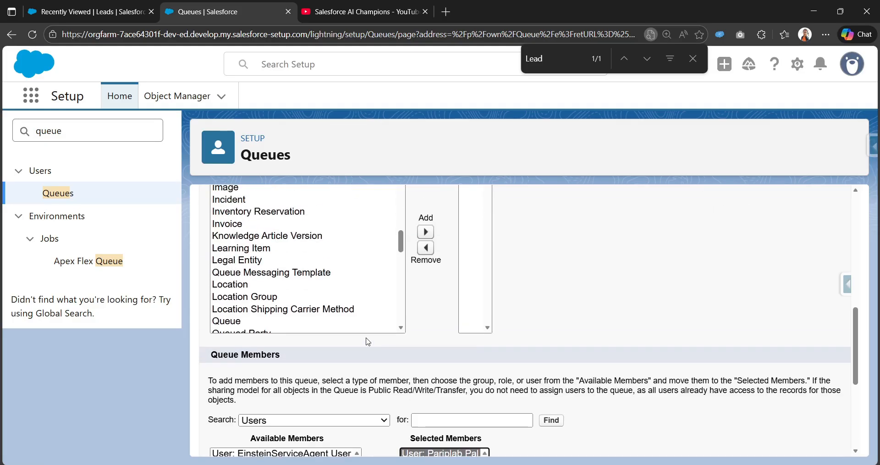
scroll(441, 367, "down", 2)
scroll(480, 349, "up", 4)
scroll(480, 348, "up", 6)
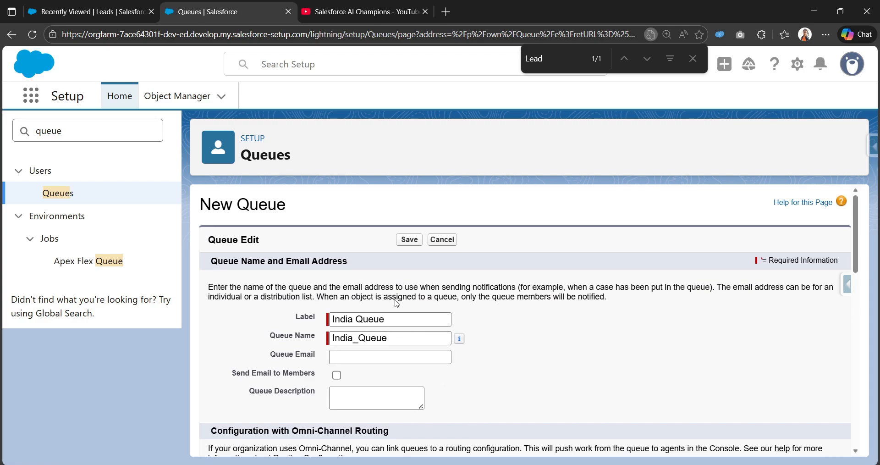
left_click(409, 239)
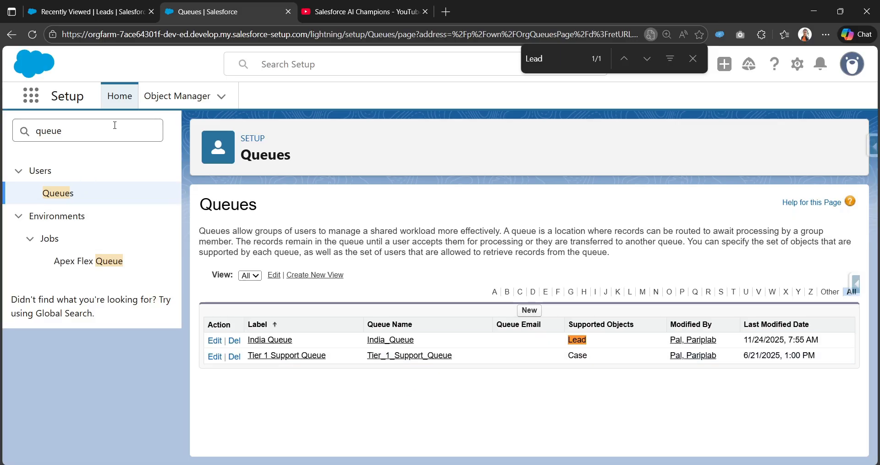
Open Lead Assignement Rule from the Lead Assignment Rules setup page and start a new rule entry
double_click(106, 140)
type("L")
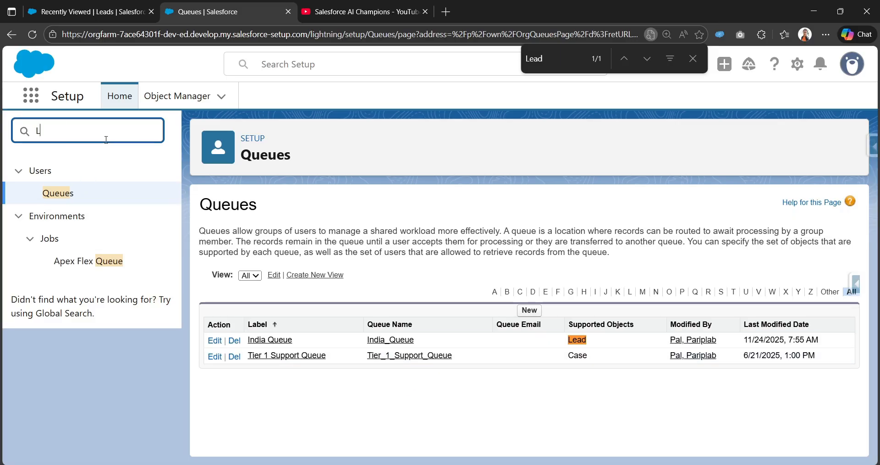
type("ead ass")
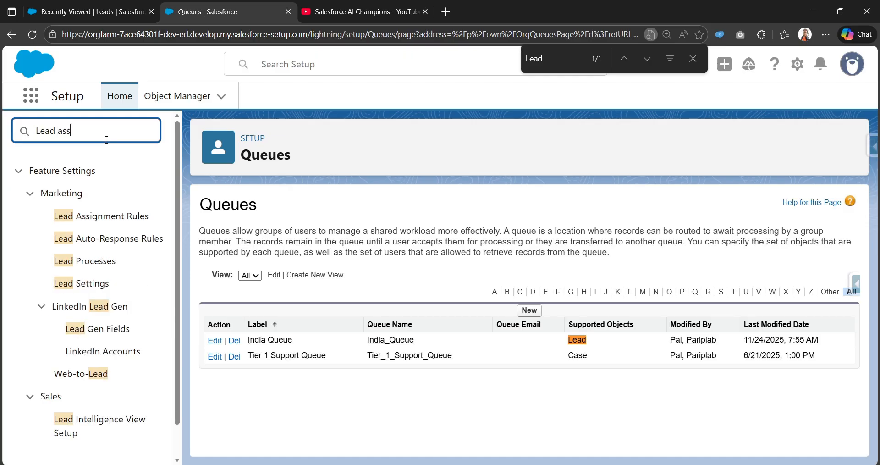
left_click(98, 215)
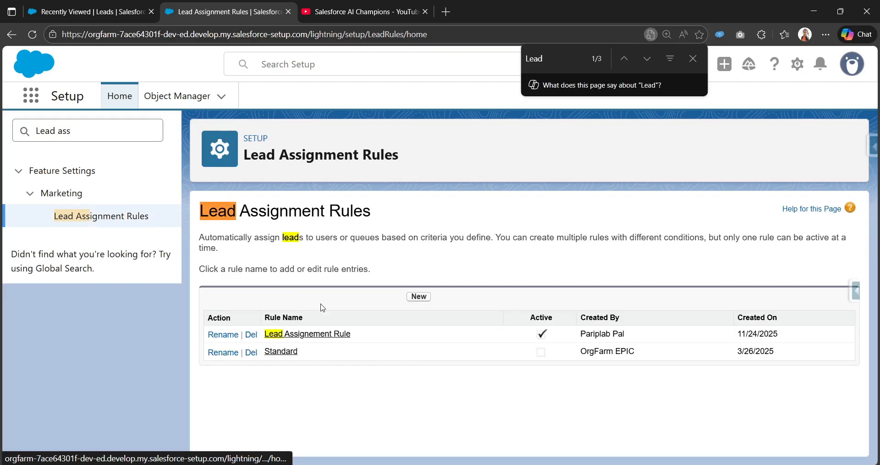
left_click(288, 339)
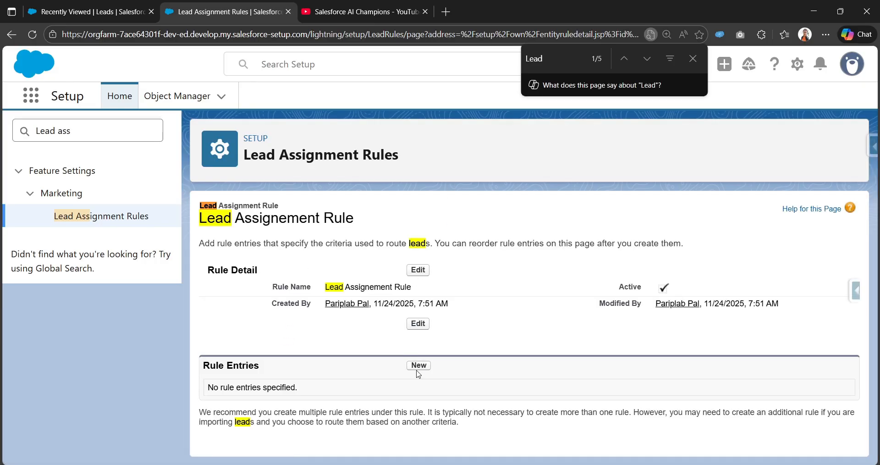
left_click_drag(203, 370, 256, 366)
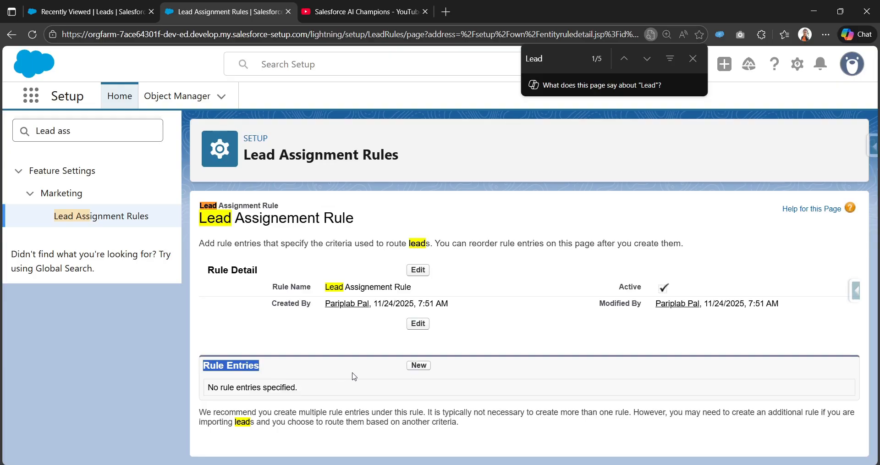
left_click(418, 365)
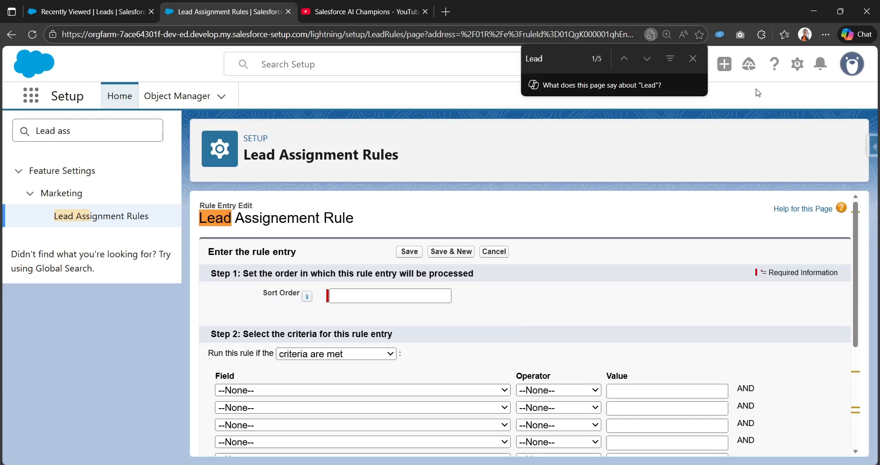
left_click(693, 59)
Set the rule entry's first criterion to Lead: Country equals India
scroll(344, 265, "down", 3)
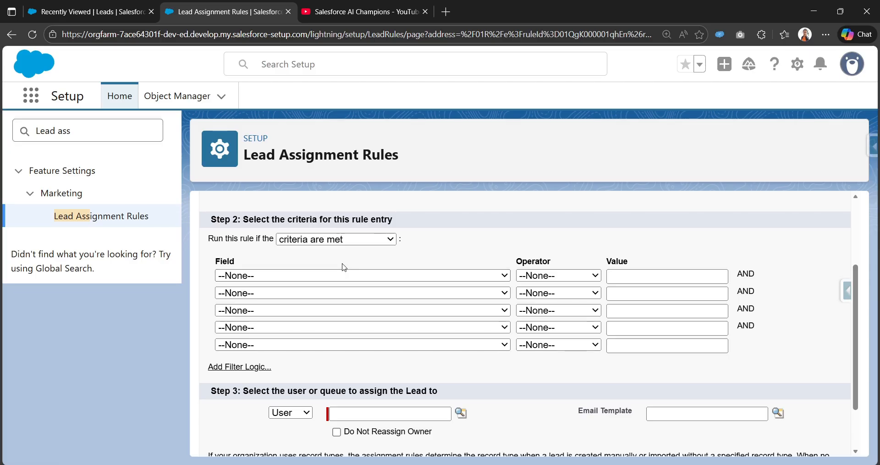
left_click(341, 281)
scroll(337, 147, "down", 1)
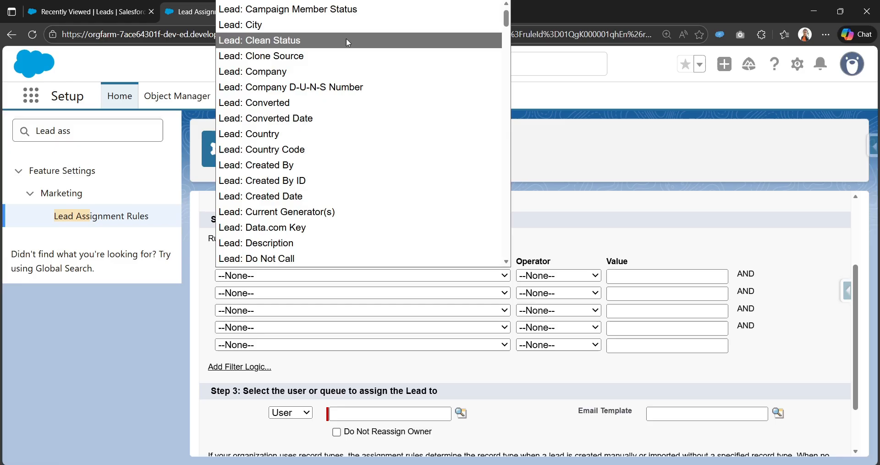
left_click(323, 134)
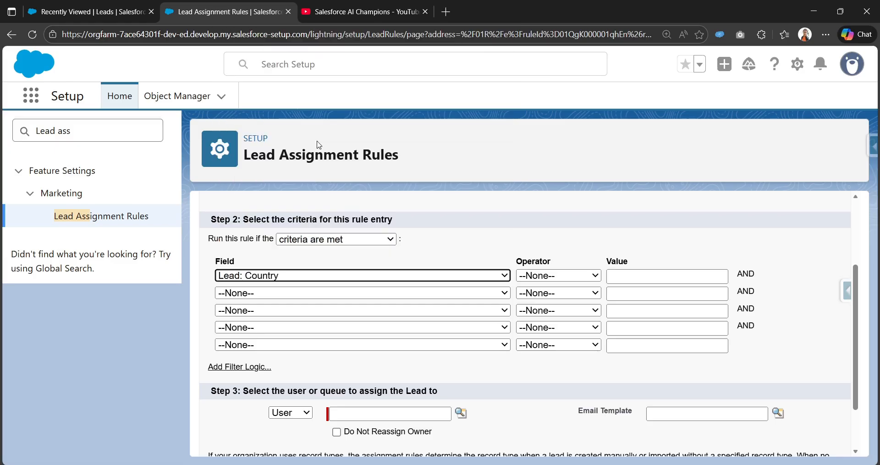
left_click(555, 275)
left_click(550, 110)
left_click(626, 275)
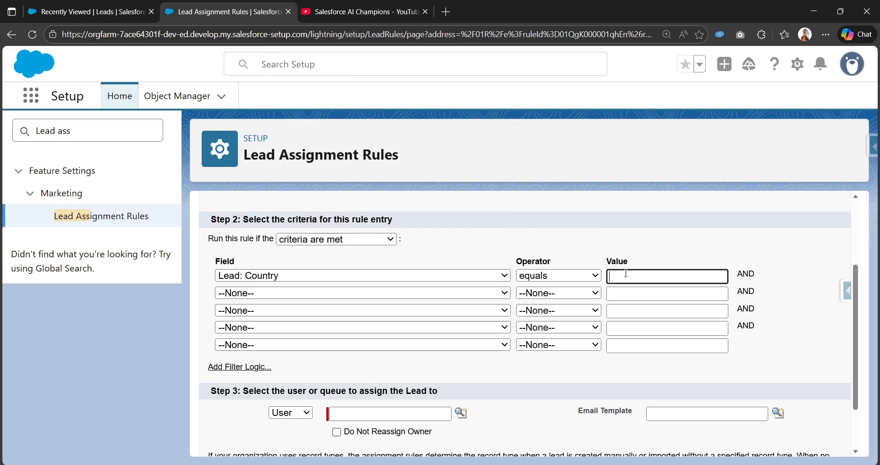
type("India")
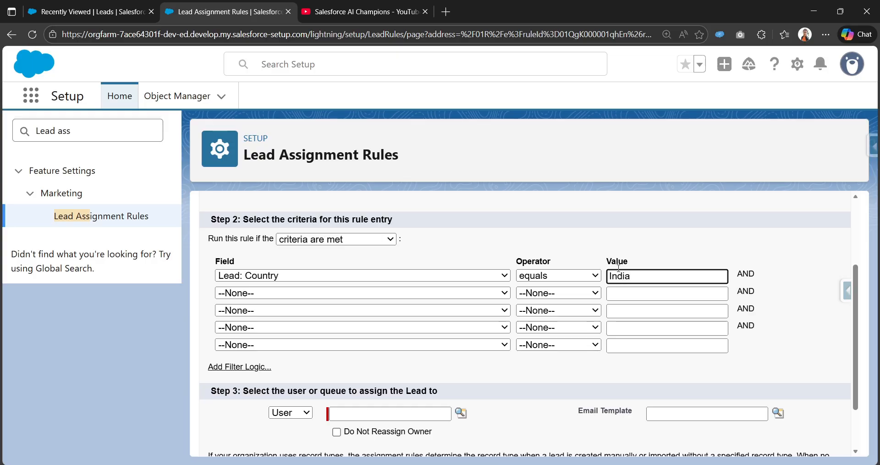
left_click(587, 251)
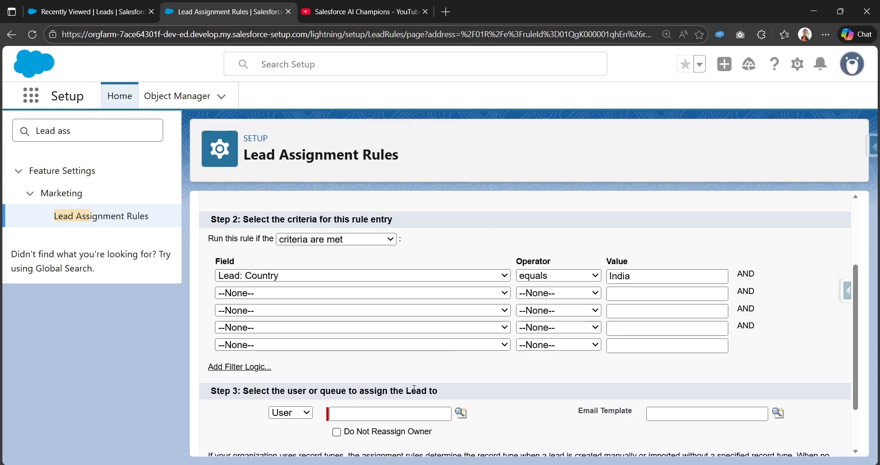
Set the rule entry's assignee type to Queue and look up India Queue as the assignee
scroll(290, 413, "down", 2)
left_click(291, 355)
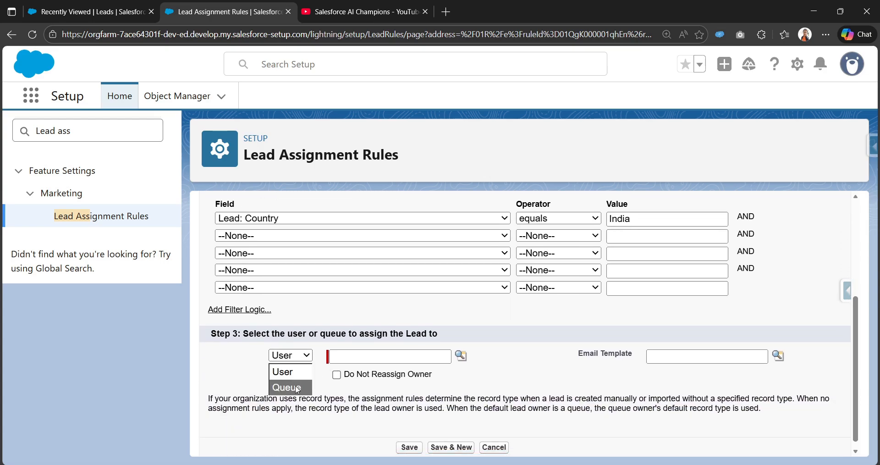
left_click(298, 388)
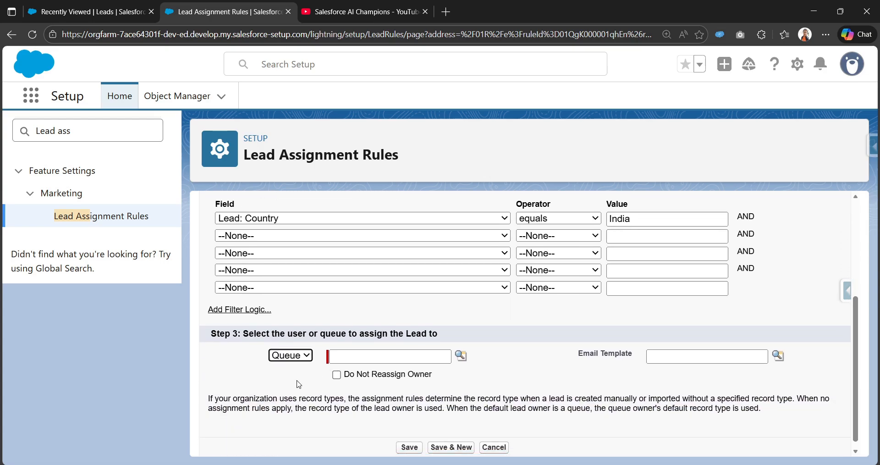
left_click(461, 357)
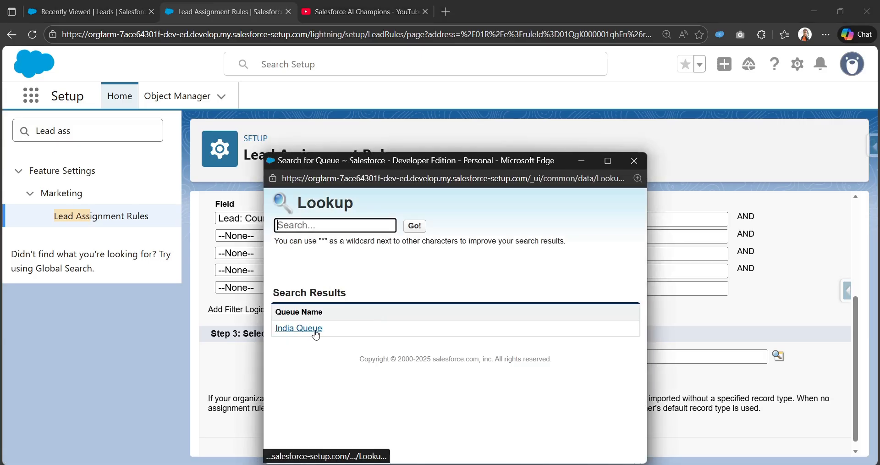
left_click(301, 329)
scroll(512, 417, "down", 1)
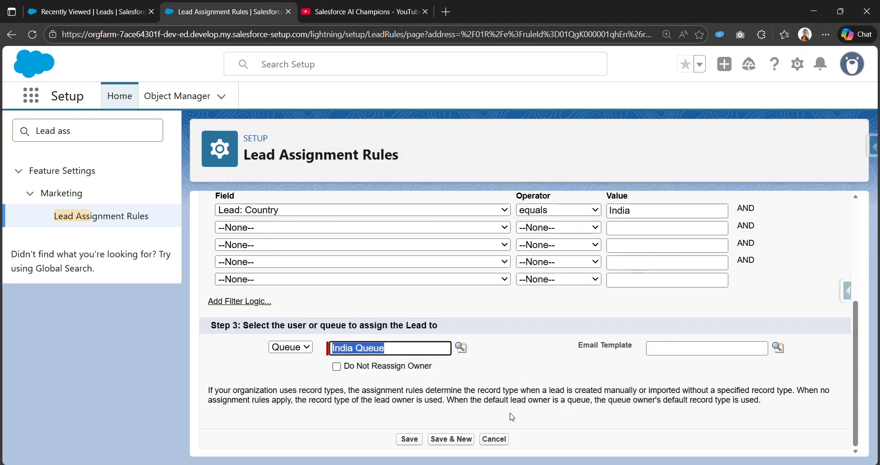
Set the rule entry's sort order to 2 and save the entry
left_click(405, 440)
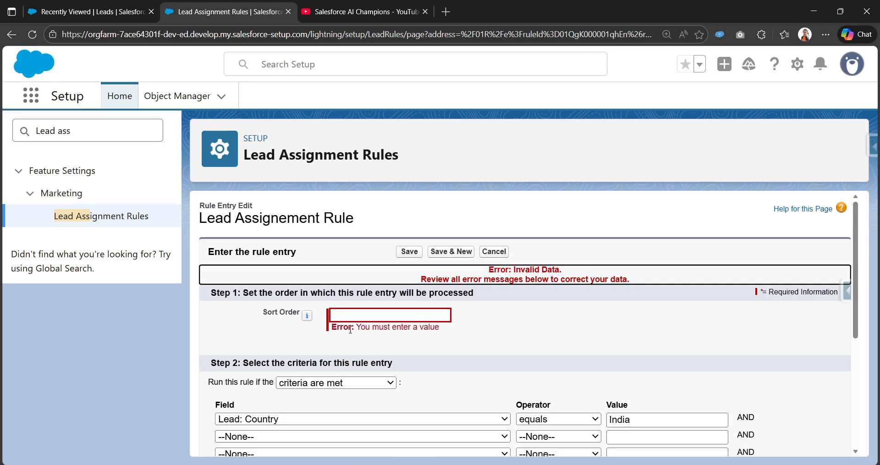
left_click(358, 310)
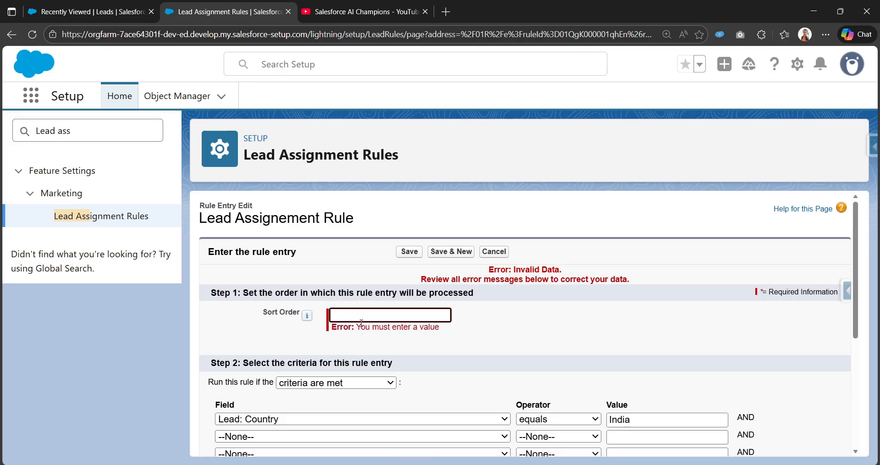
type("2")
left_click(408, 252)
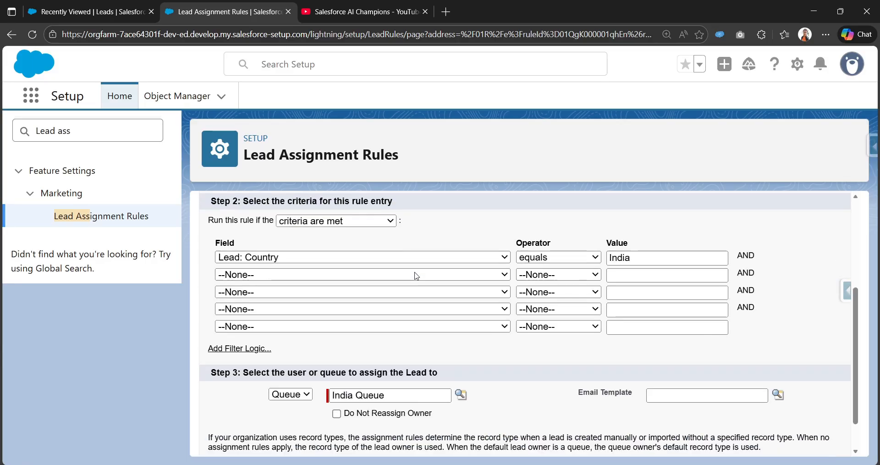
left_click(408, 252)
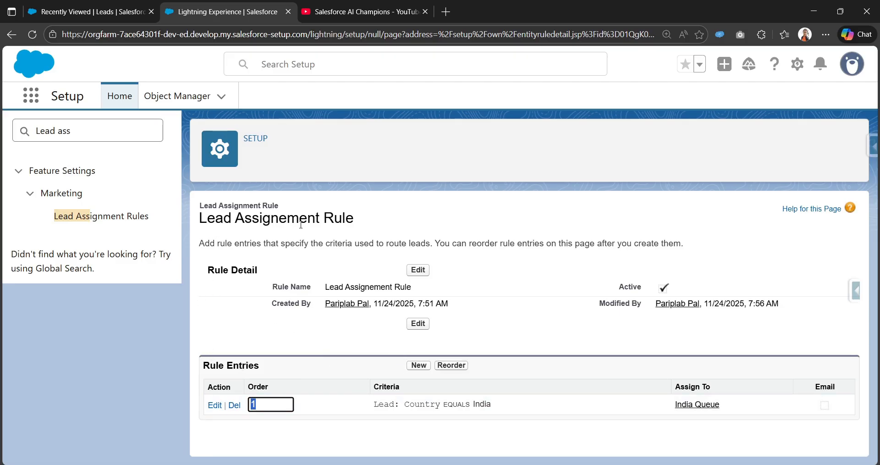
triple_click(255, 365)
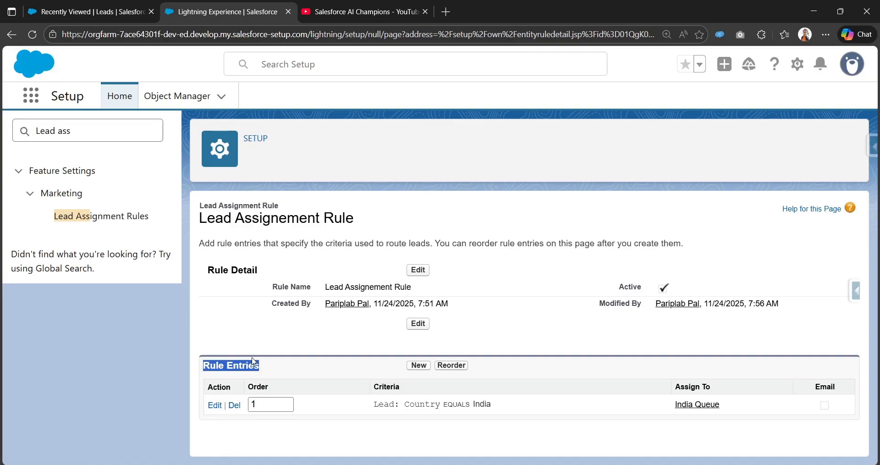
left_click(274, 365)
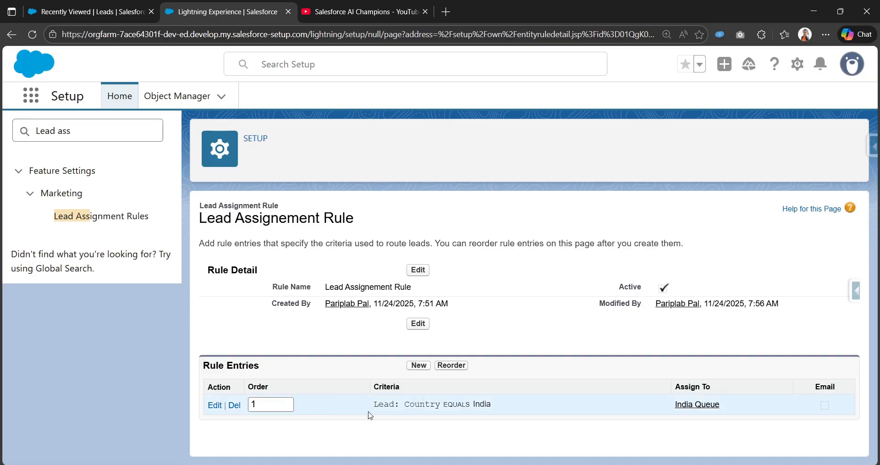
left_click_drag(374, 407, 435, 407)
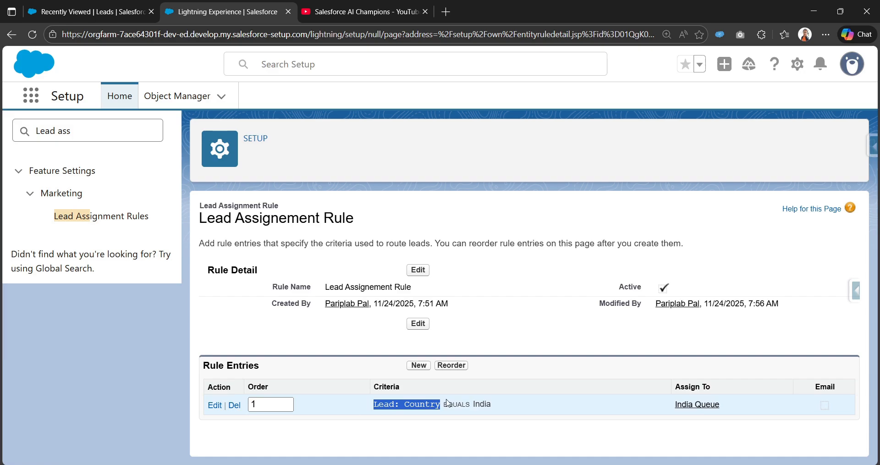
left_click_drag(663, 407, 727, 411)
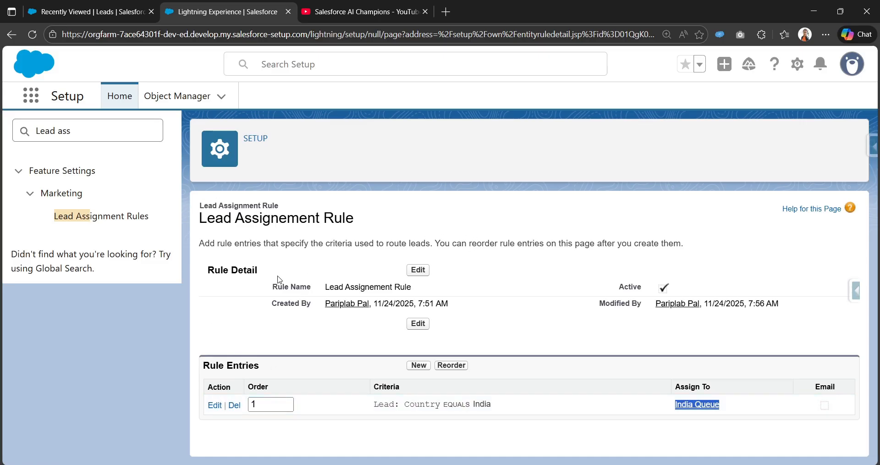
left_click(413, 204)
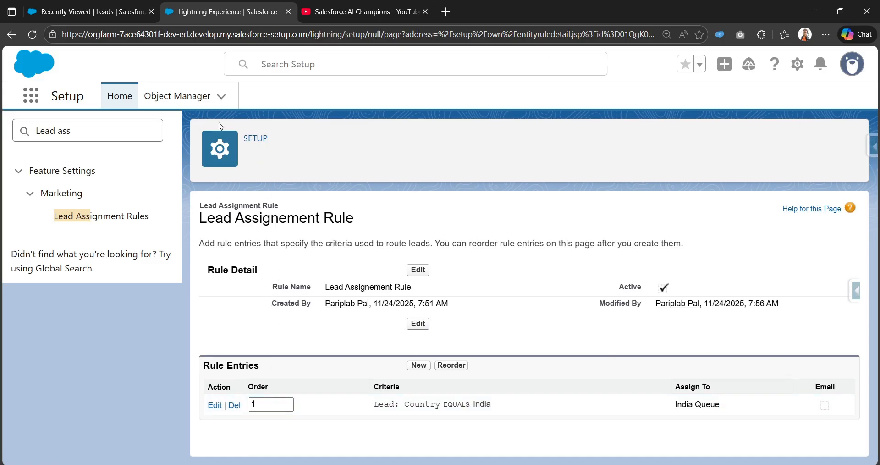
Return to the Leads list, refresh it, and start a new lead with the Partner Lead record type
left_click(78, 10)
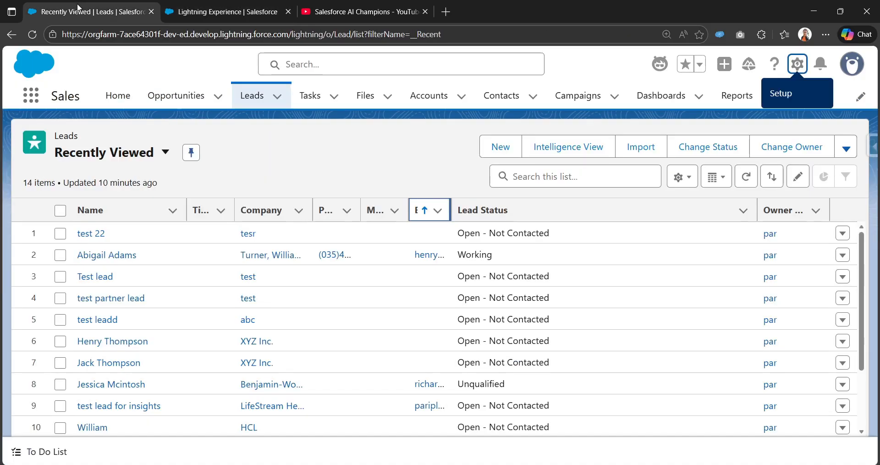
left_click(32, 35)
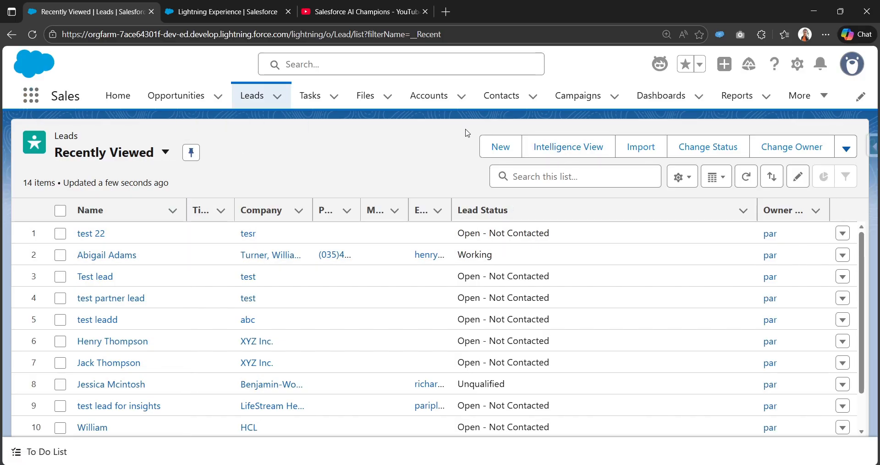
left_click(504, 145)
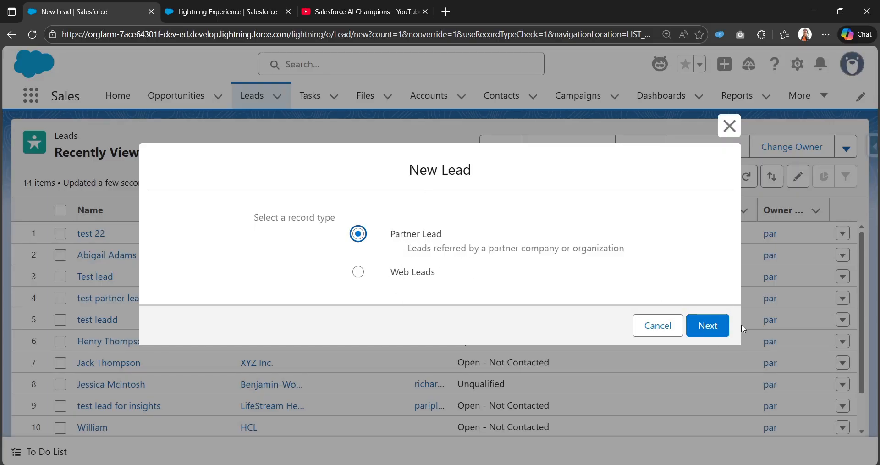
left_click(717, 325)
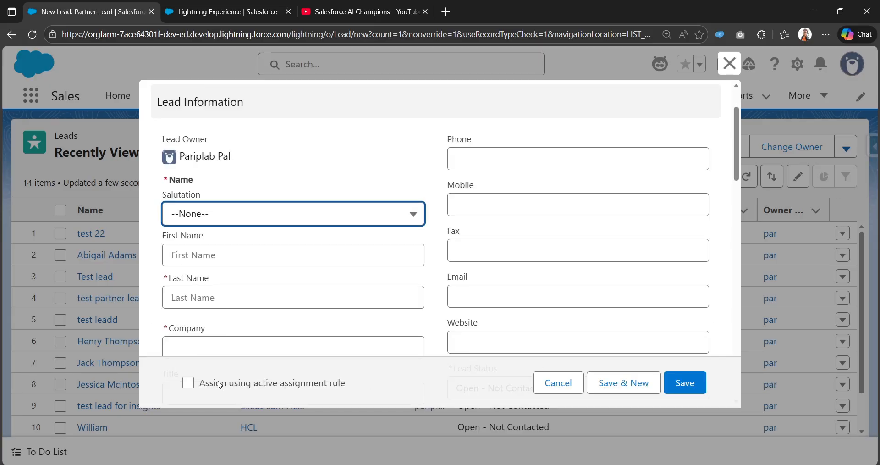
Enable assignment using the active assignment rule for the new lead
left_click_drag(205, 385, 344, 387)
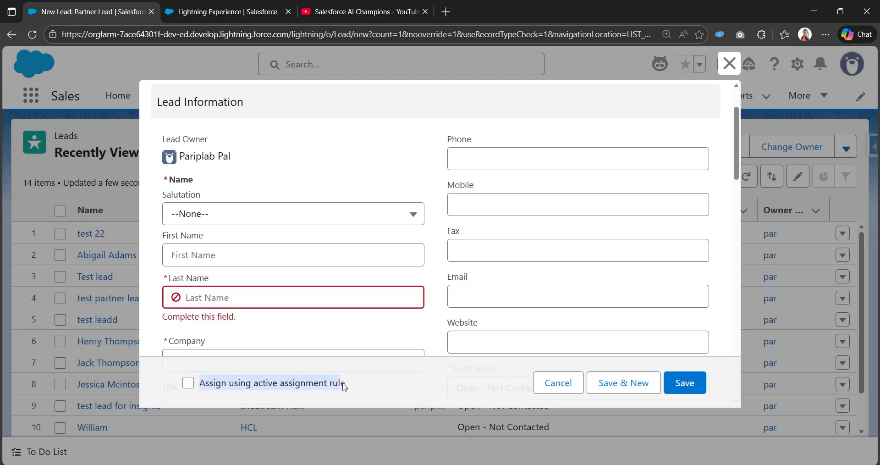
left_click(188, 383)
scroll(270, 328, "down", 3)
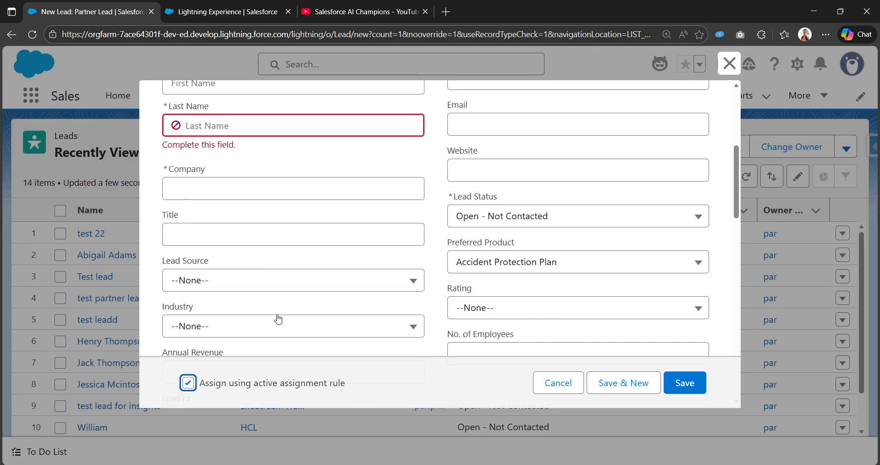
scroll(278, 320, "down", 2)
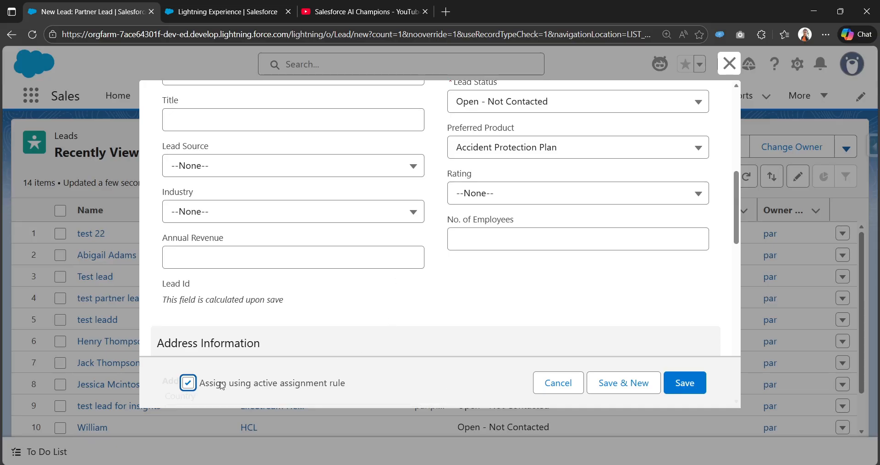
left_click_drag(345, 384, 238, 387)
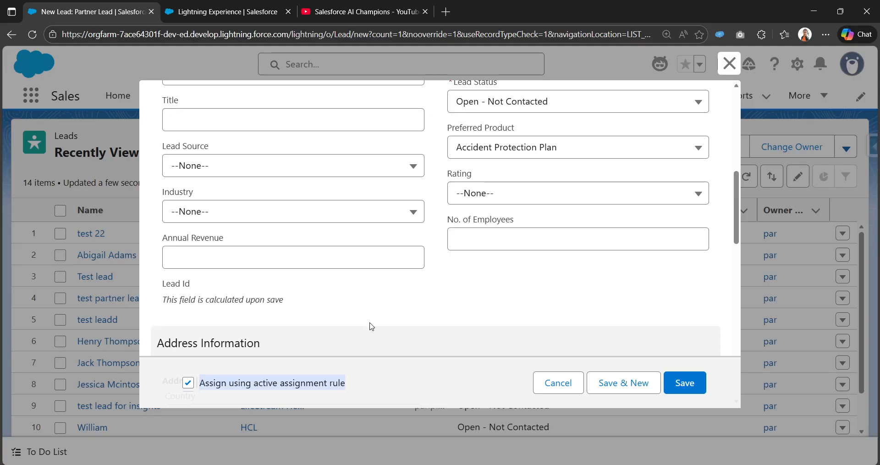
Set the lead's salutation to Mr., enter the lead's first and last name, and set the company to India
scroll(372, 321, "up", 9)
scroll(329, 303, "down", 3)
left_click(261, 151)
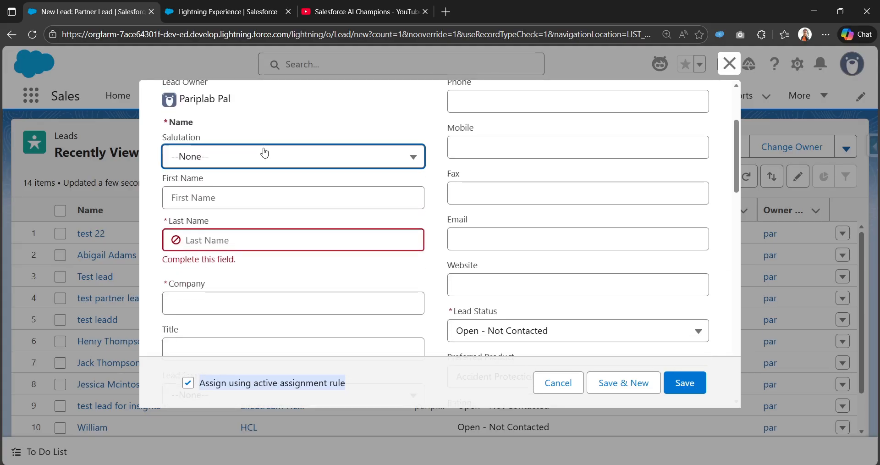
left_click(247, 211)
left_click(260, 200)
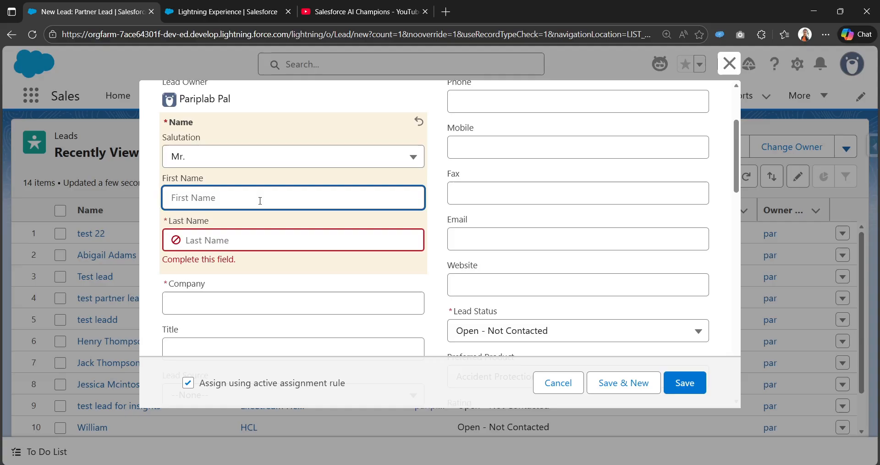
type("Virat")
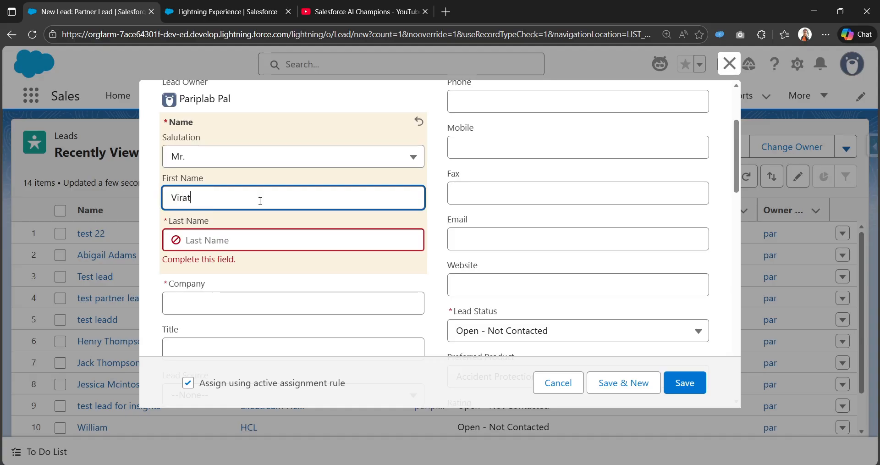
key("Tab")
type("King Koh")
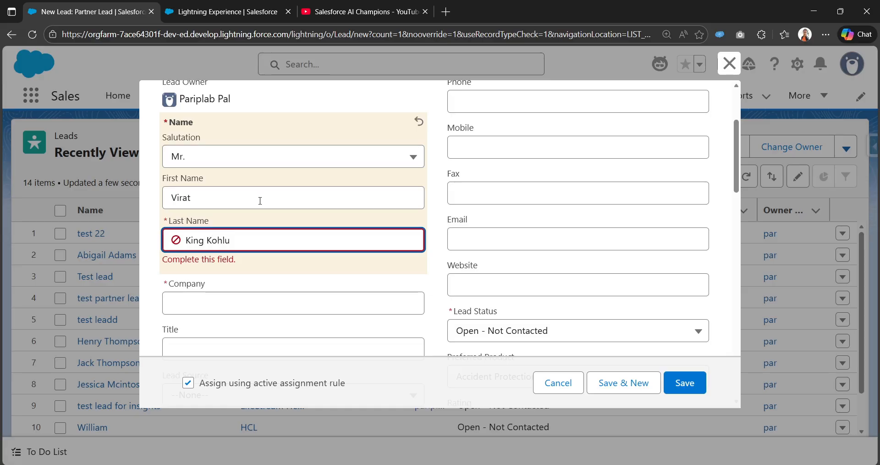
left_click(216, 299)
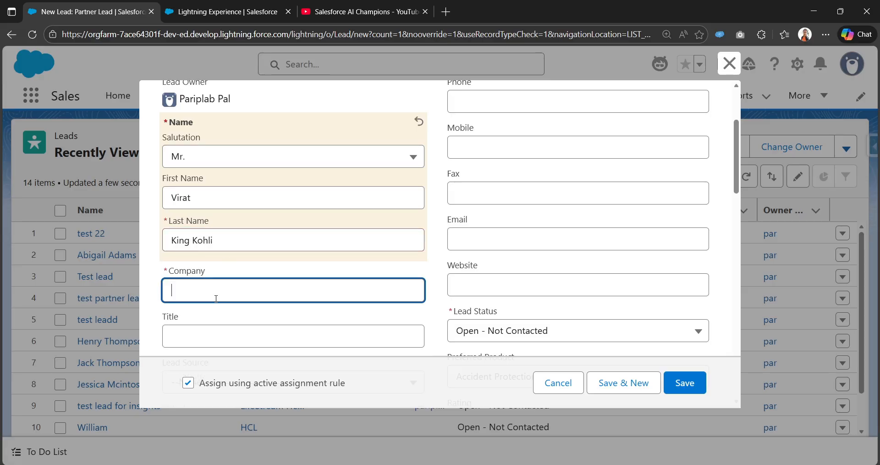
type("India")
Set the new lead's source to Web
scroll(216, 300, "down", 5)
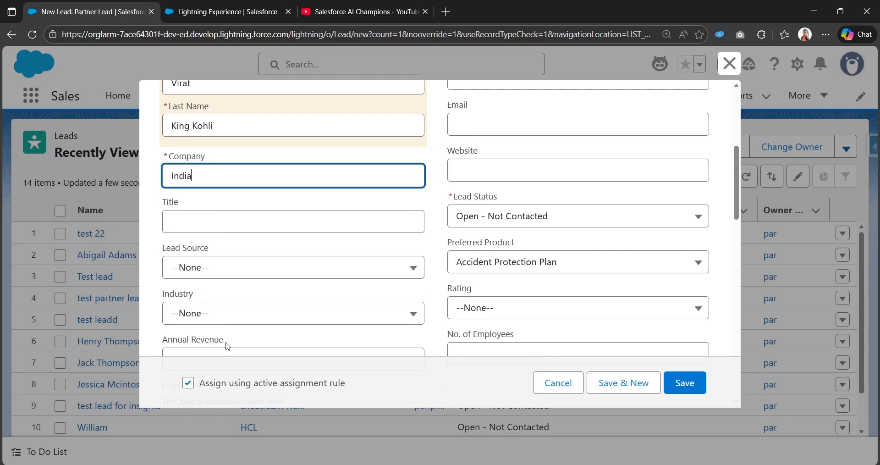
left_click(239, 152)
left_click(228, 206)
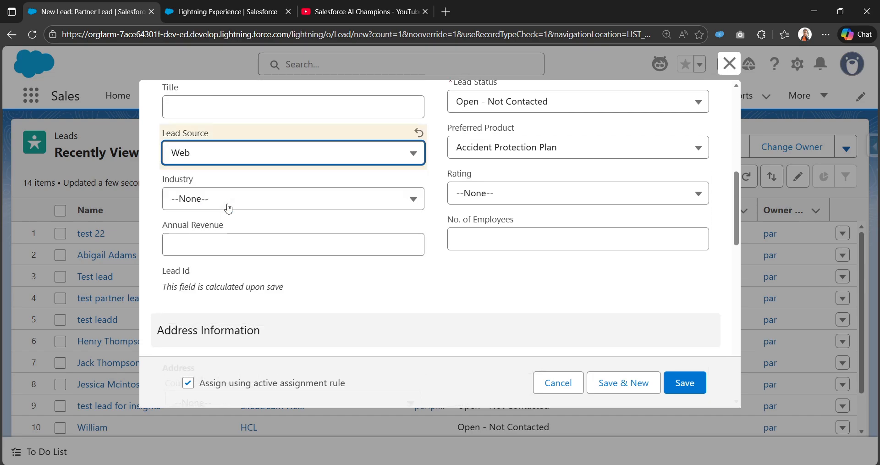
Set the country in the new lead's address information to India
scroll(315, 228, "down", 2)
scroll(313, 234, "down", 2)
scroll(314, 236, "down", 1)
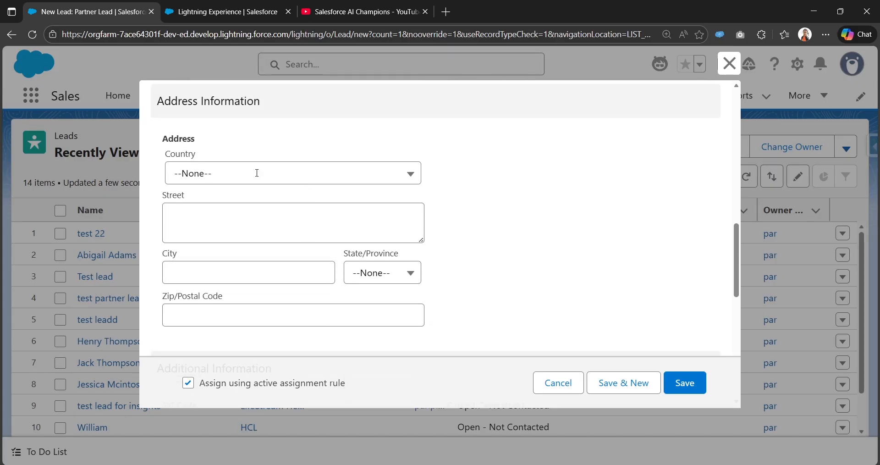
left_click(257, 173)
key("i")
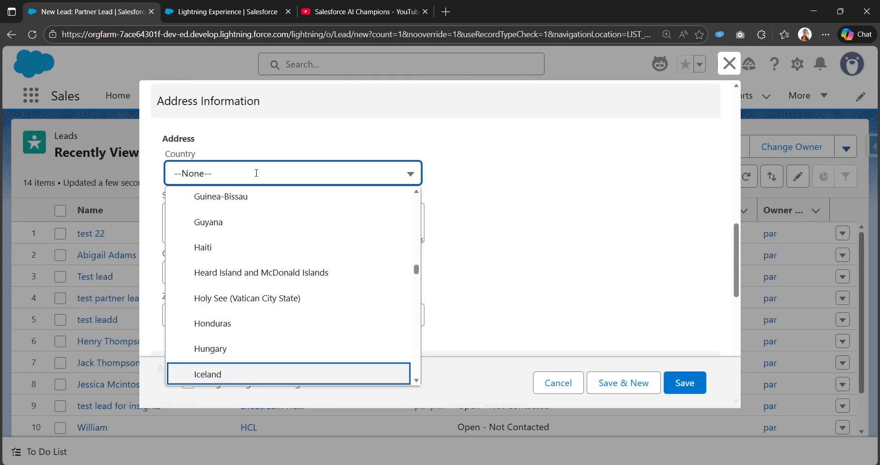
key("n")
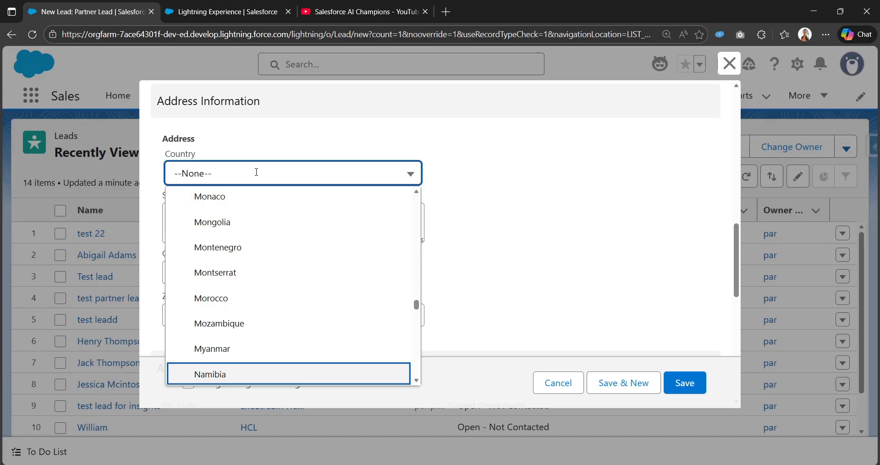
key("i")
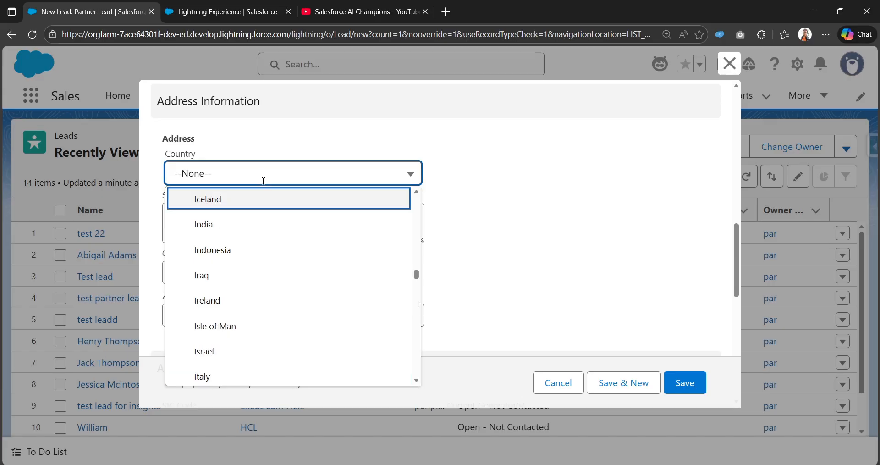
left_click(250, 222)
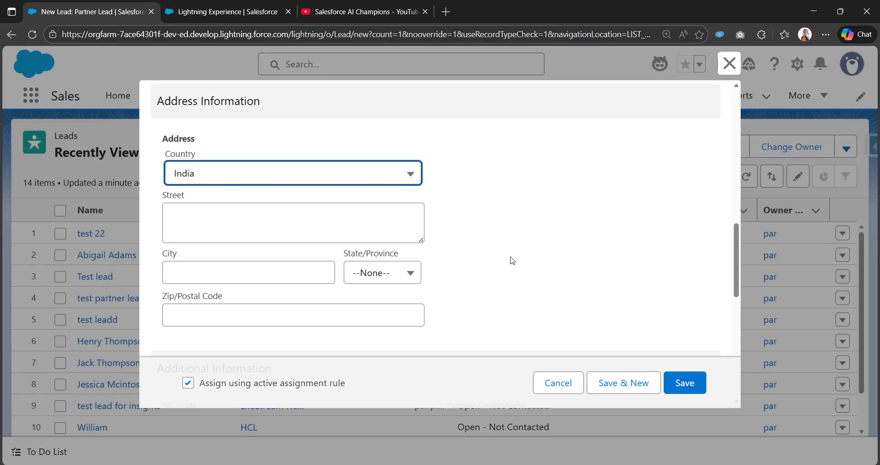
Save the new lead and check the Lead Owner on its record details
scroll(508, 257, "down", 10)
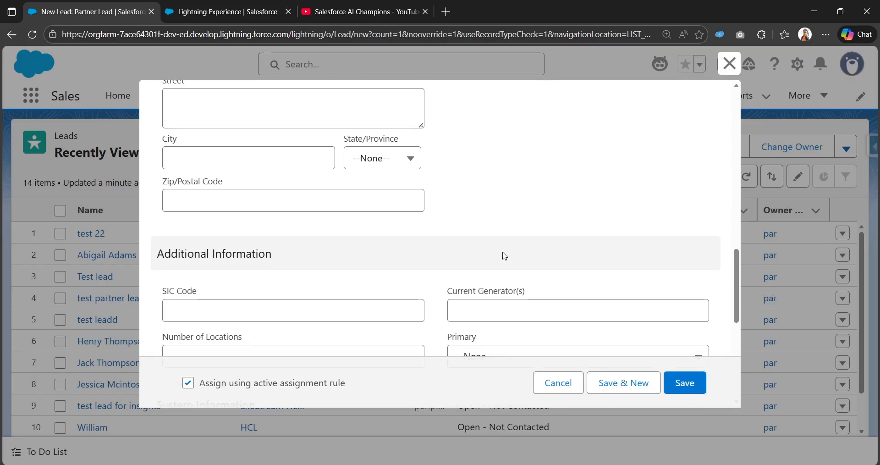
left_click(693, 387)
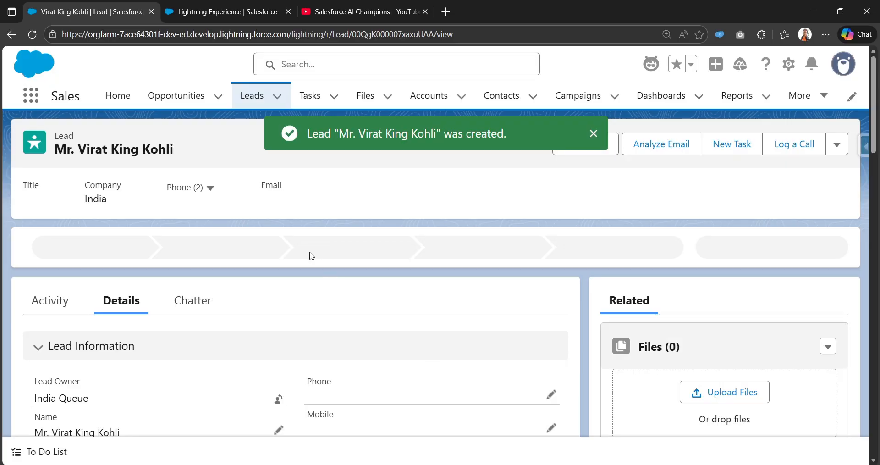
left_click_drag(35, 267, 81, 269)
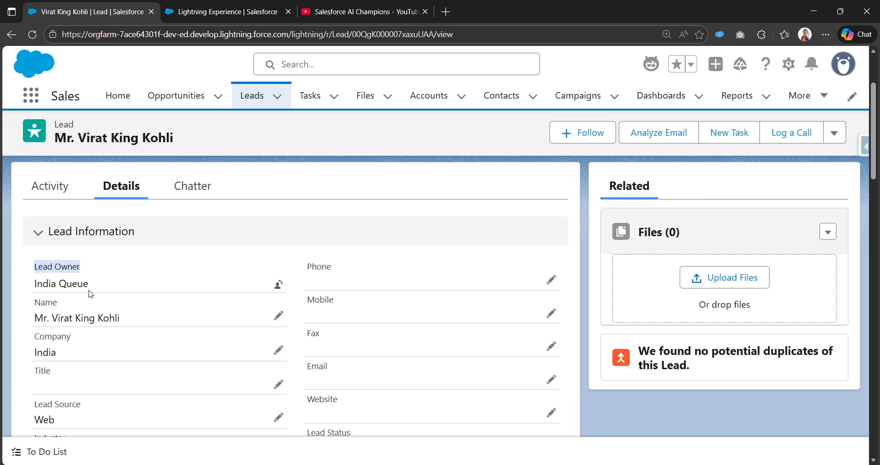
Start another new lead from the Leads list with the Partner Lead record type
left_click(251, 95)
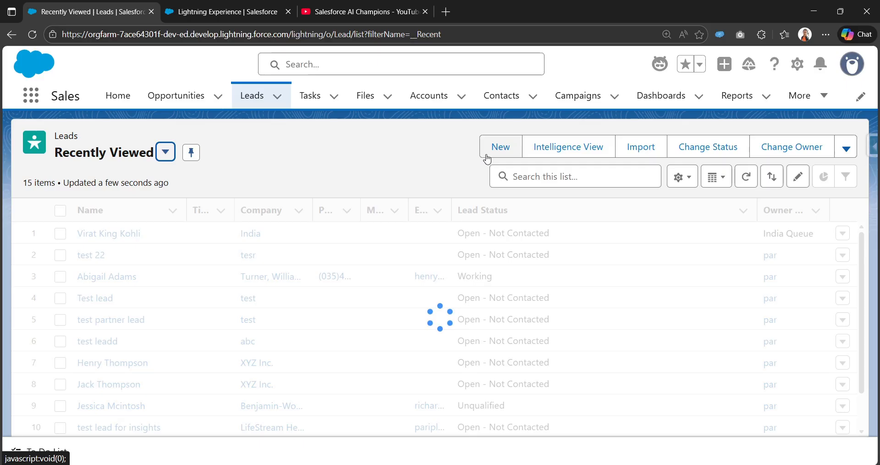
left_click(487, 156)
left_click(707, 325)
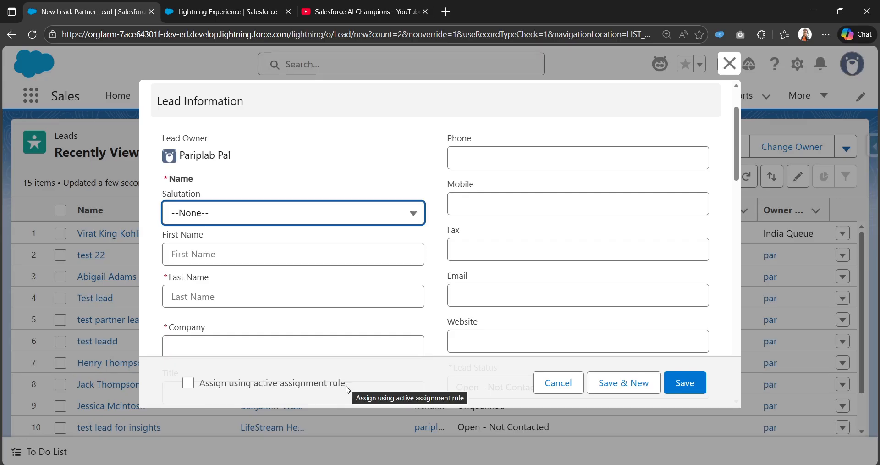
Switch to Setup, find the Lead object in Object Manager, and open its page layout assignments
left_click(230, 5)
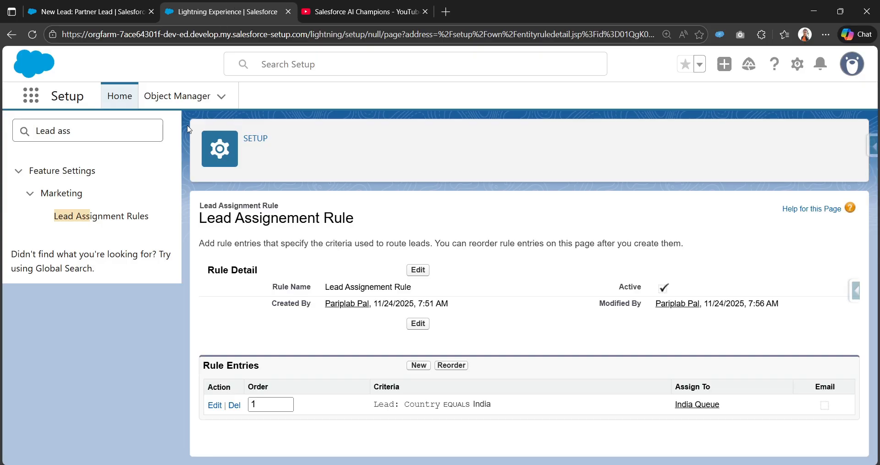
left_click(187, 98)
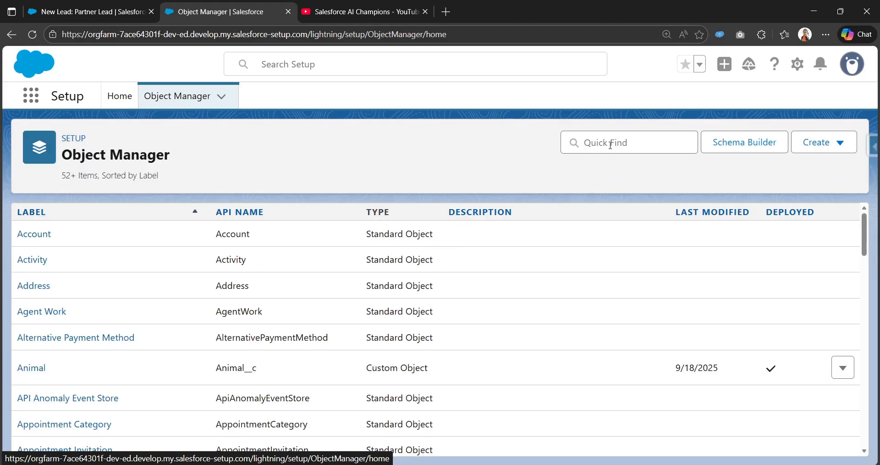
left_click(610, 144)
type("lead")
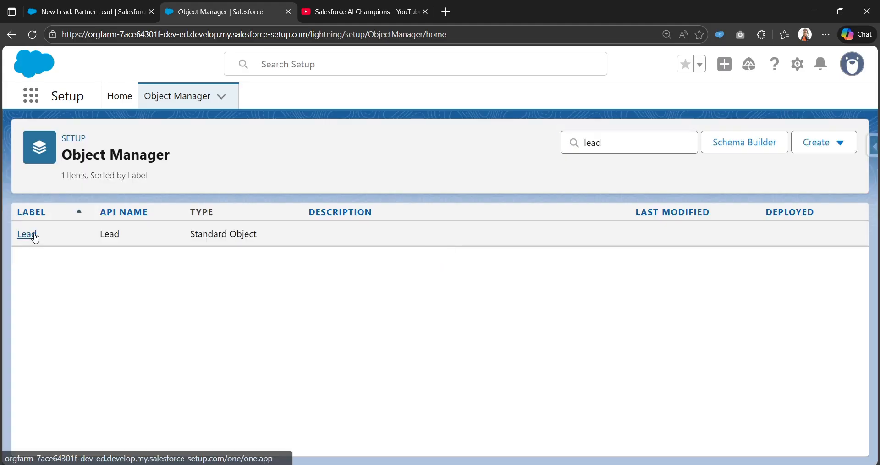
left_click(33, 237)
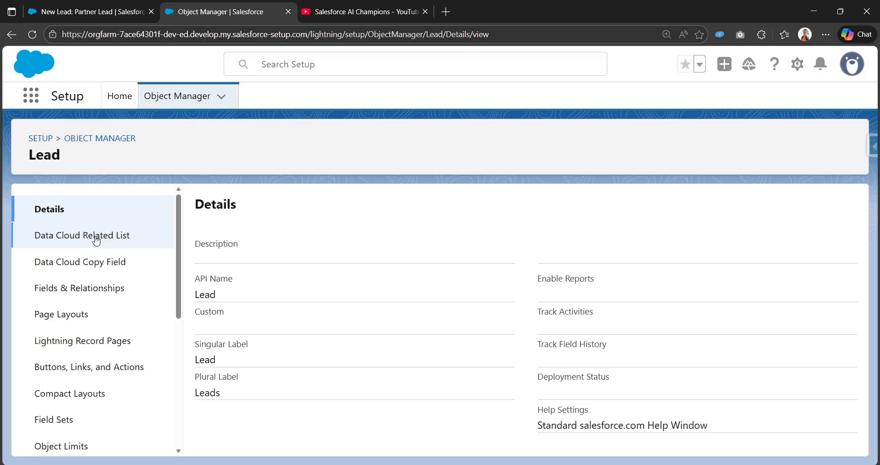
left_click(74, 315)
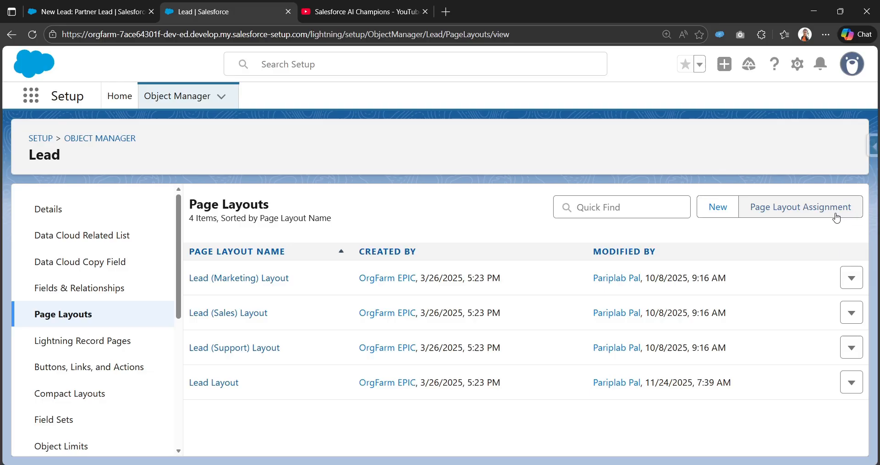
left_click(794, 211)
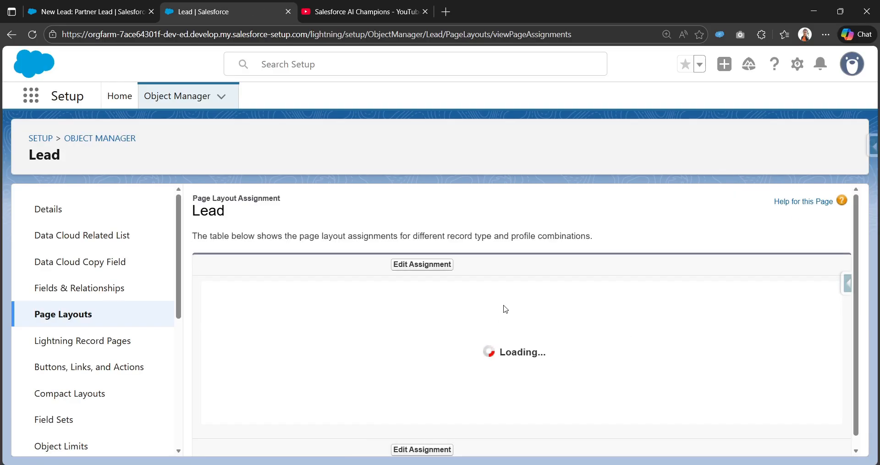
Open the Lead Layout assigned to the System Administrator profile and display its layout properties
scroll(504, 332, "down", 10)
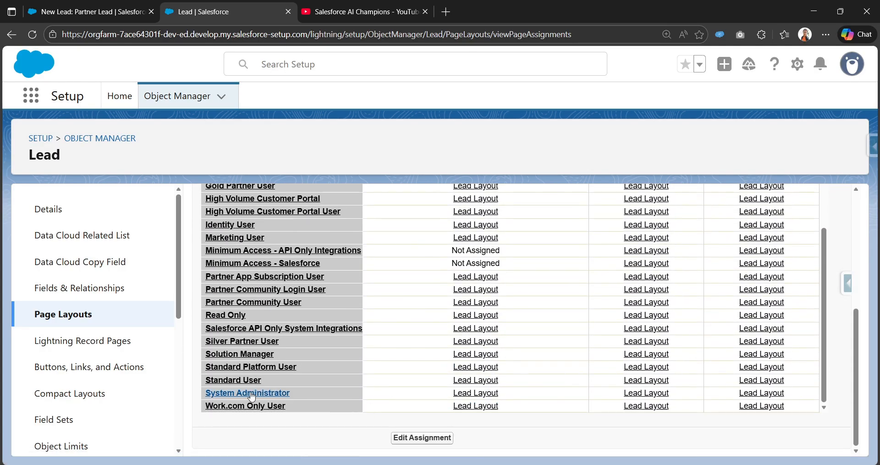
left_click(489, 394)
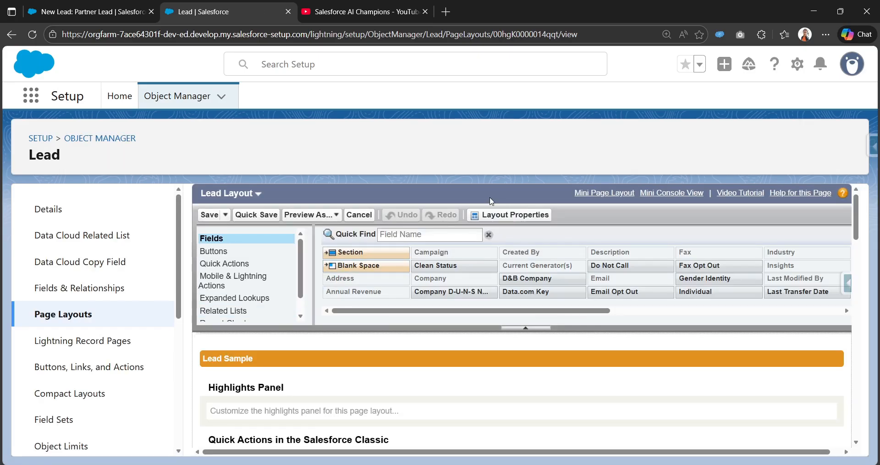
left_click(491, 216)
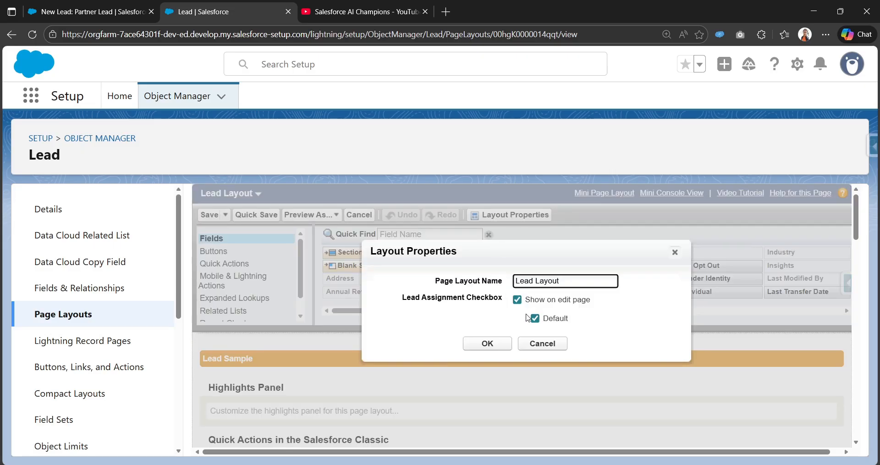
Review the Lead Assignment Checkbox options Show on edit page and Default, and compare them with the assignment checkbox on the new lead form
left_click_drag(406, 302, 504, 300)
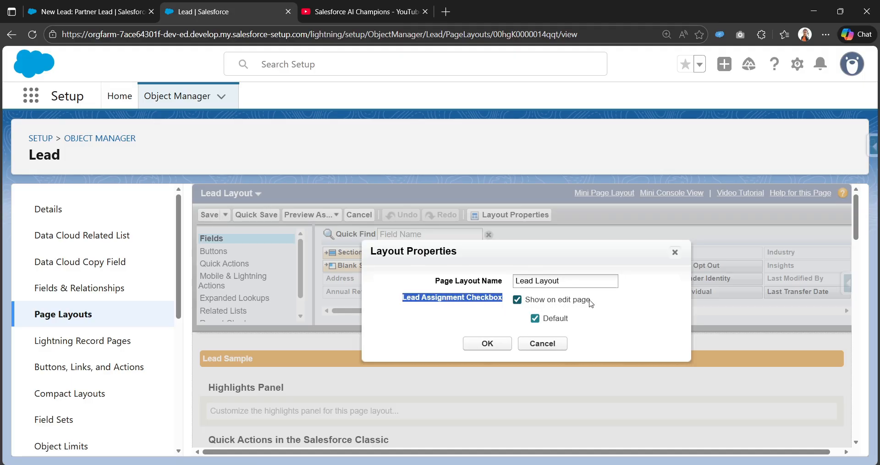
left_click_drag(591, 301, 525, 302)
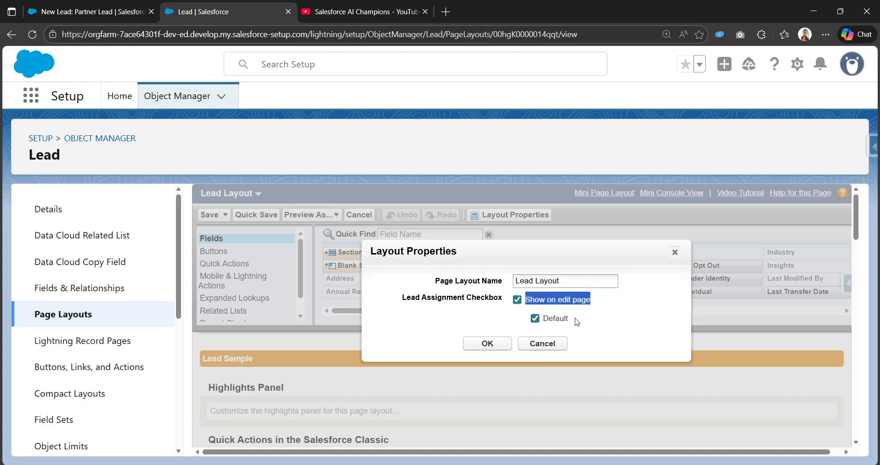
left_click_drag(571, 320, 547, 327)
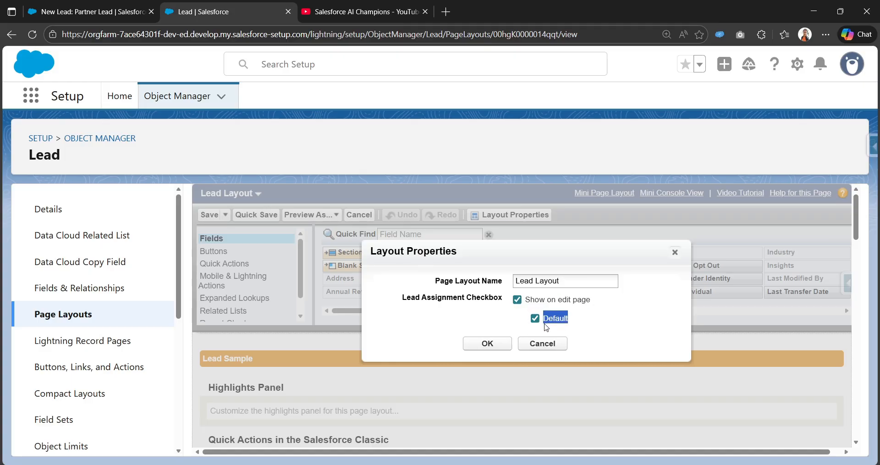
left_click(573, 321)
left_click(123, 4)
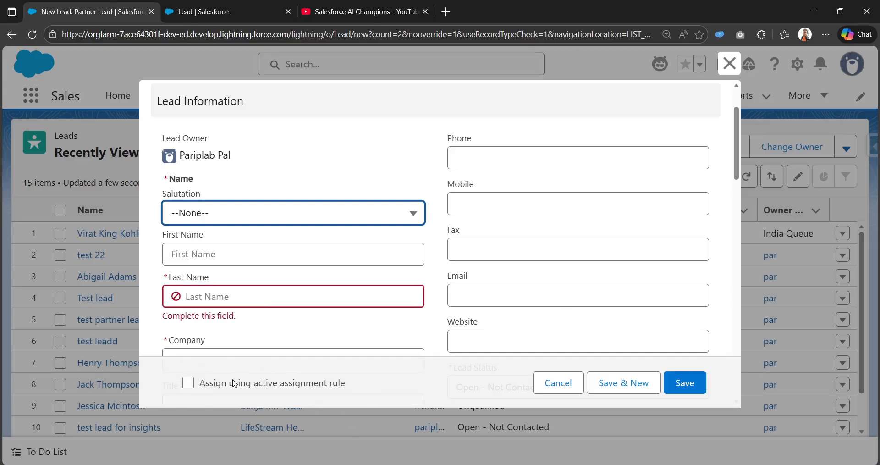
left_click(195, 9)
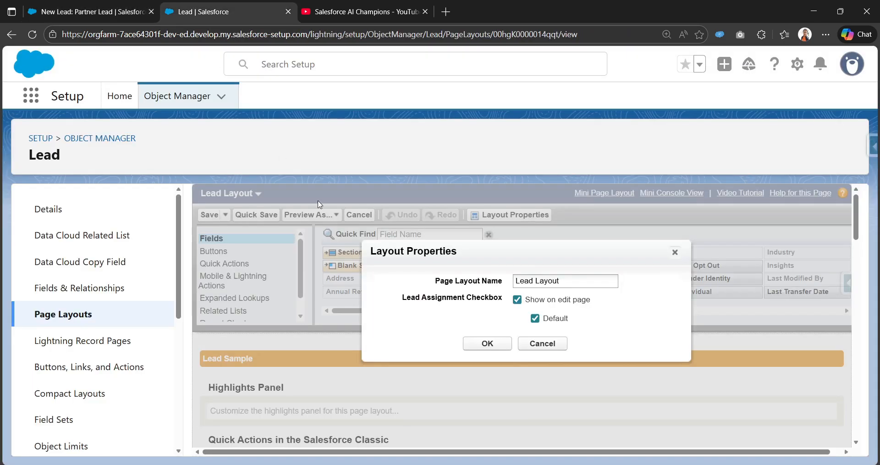
Close the layout properties without changes and cancel the unsaved new Partner Lead to return to the Leads list
left_click(542, 344)
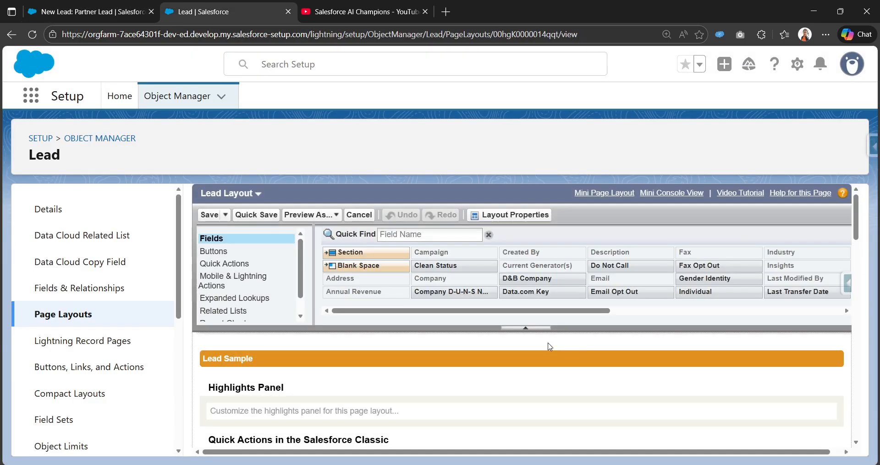
left_click(104, 5)
left_click(553, 383)
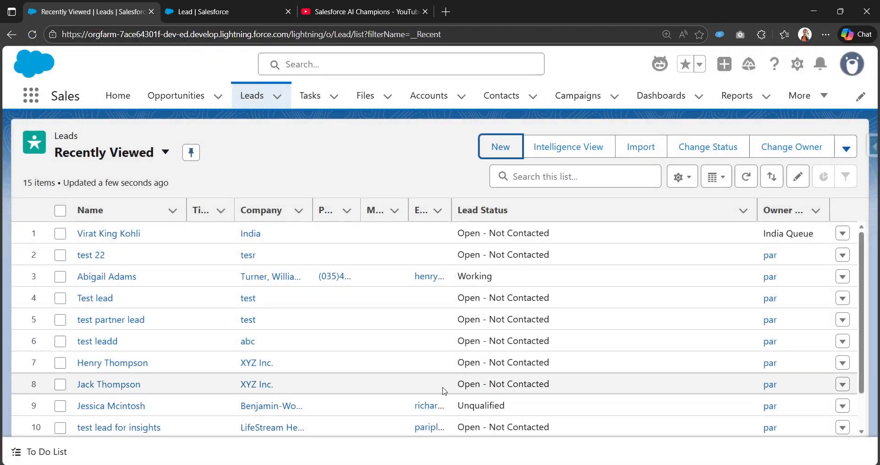